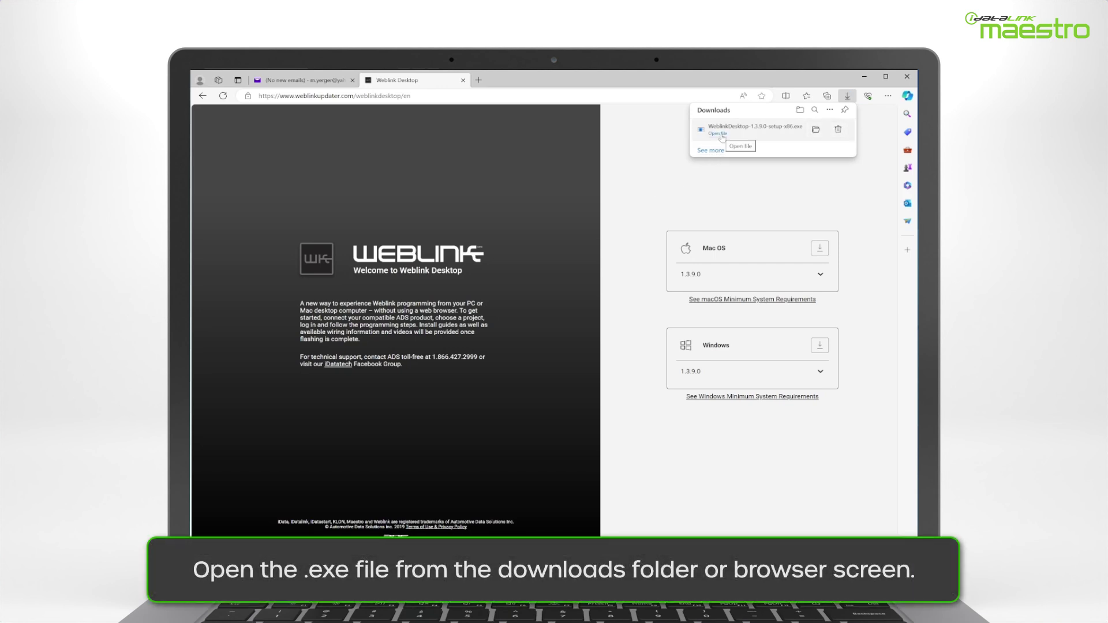
Run the downloaded Weblink Desktop installer, allow it to make changes, accept the license agreement and install into the default folder
{"action": "left_click", "coordinate": [718, 134]}
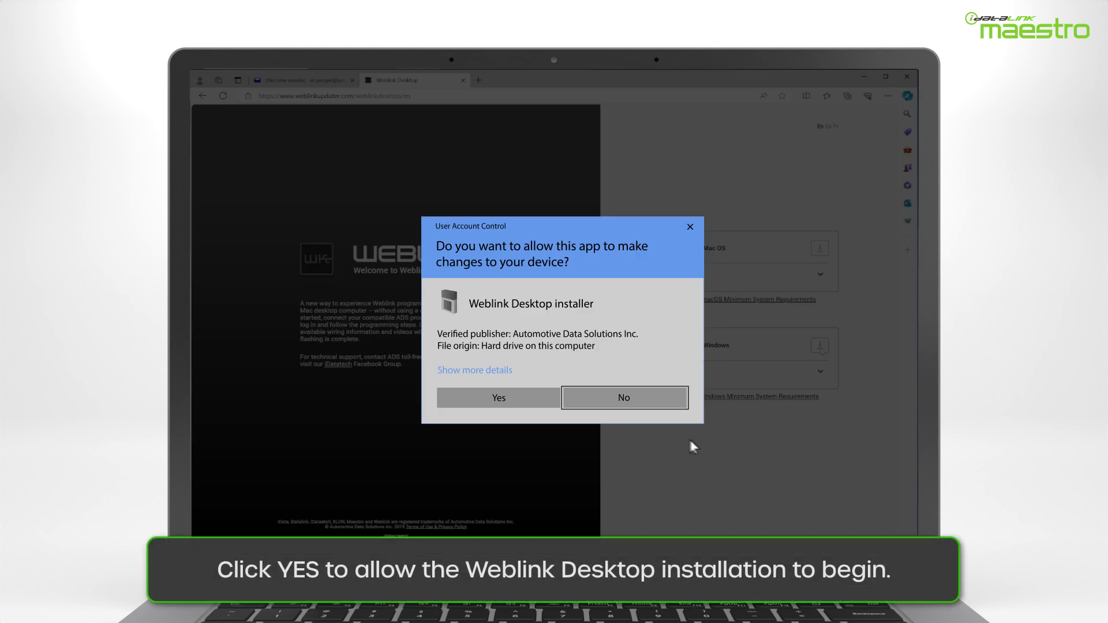
{"action": "left_click", "coordinate": [496, 397]}
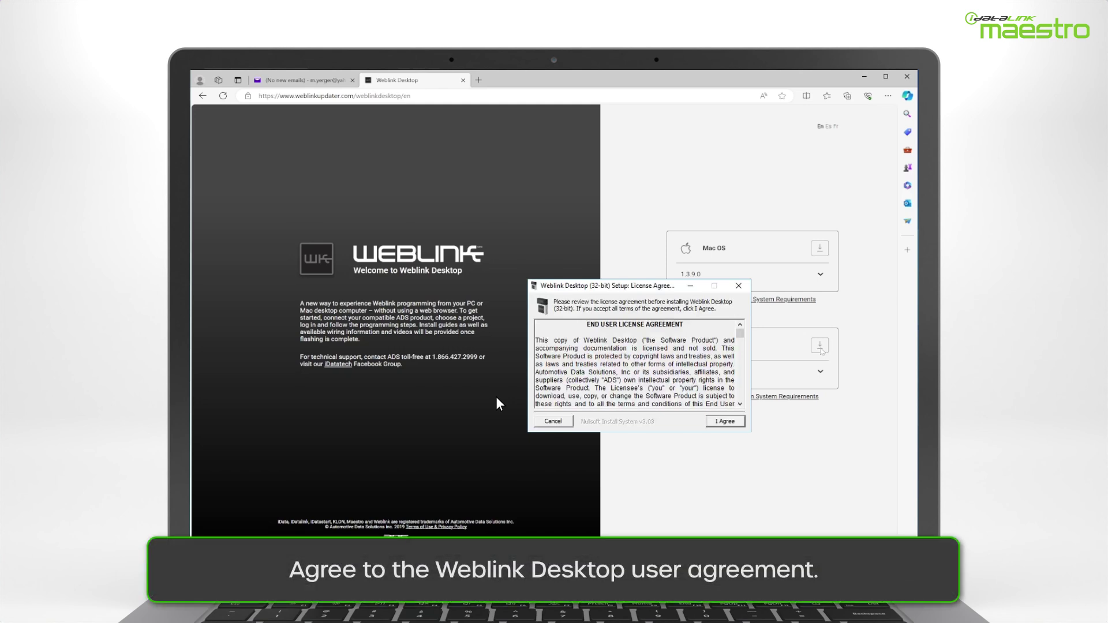
{"action": "left_click", "coordinate": [728, 422]}
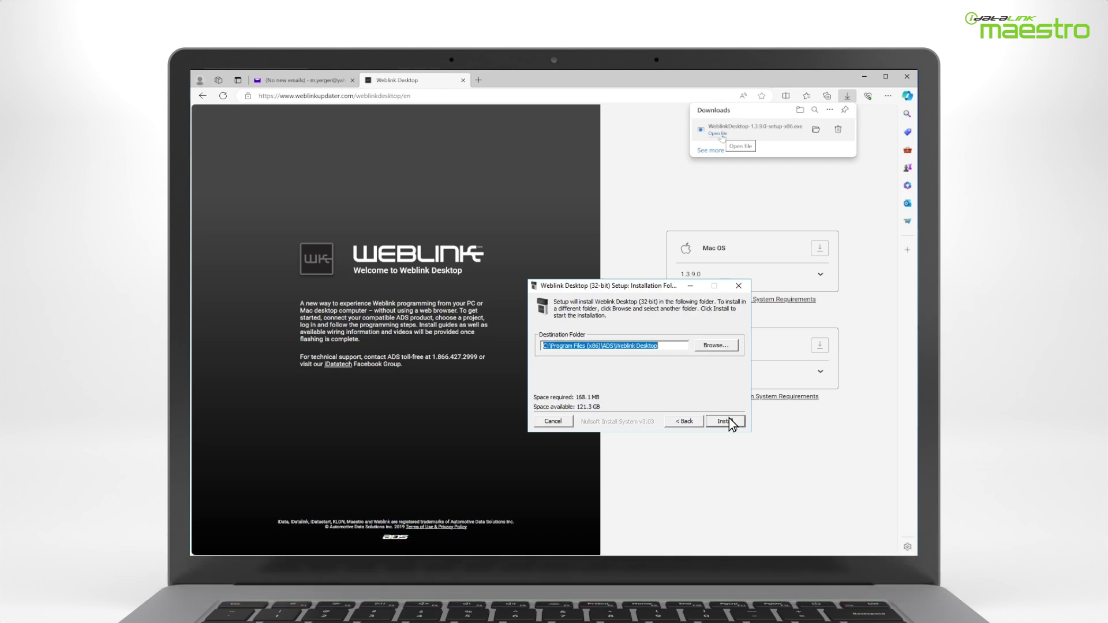
{"action": "left_click", "coordinate": [725, 421]}
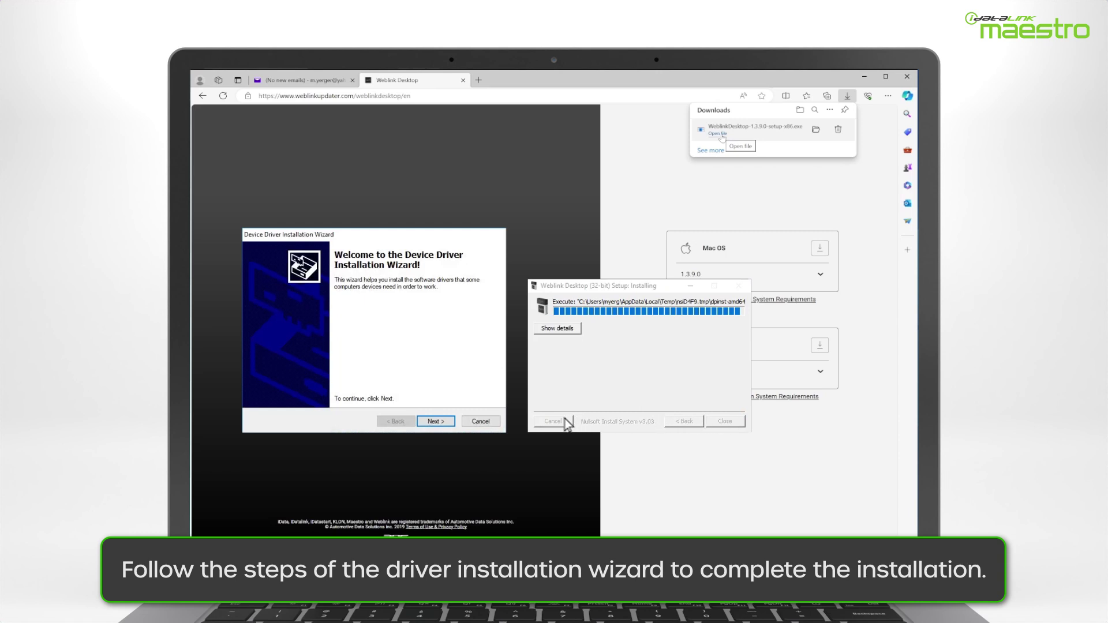
Complete the Device Driver Installation Wizard and close the finished Weblink Desktop setup
{"action": "left_click", "coordinate": [438, 419]}
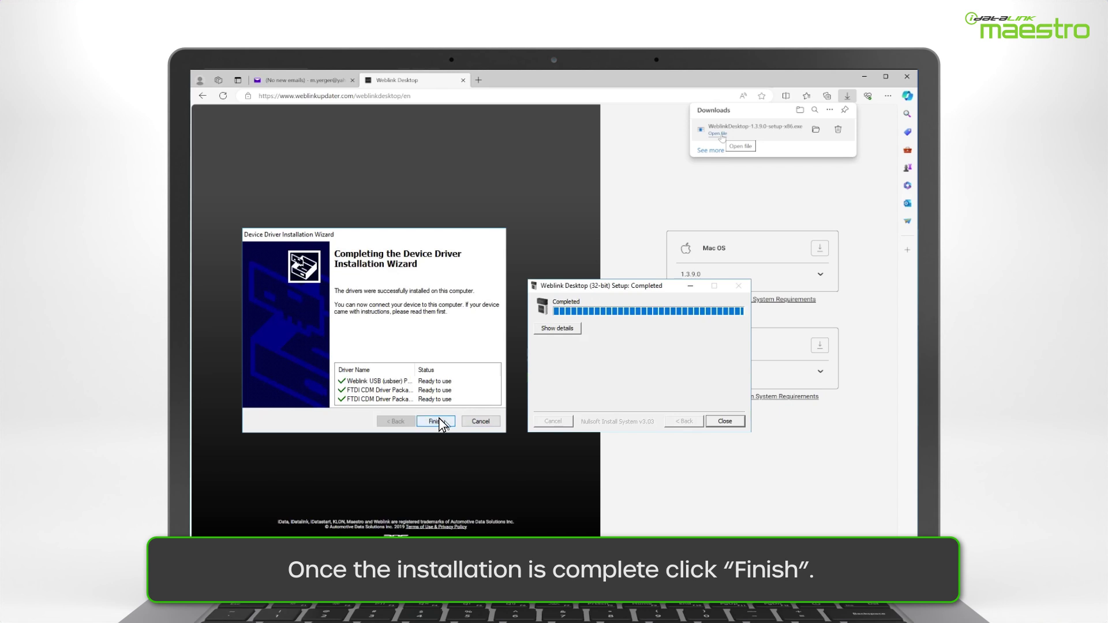
{"action": "left_click", "coordinate": [437, 421]}
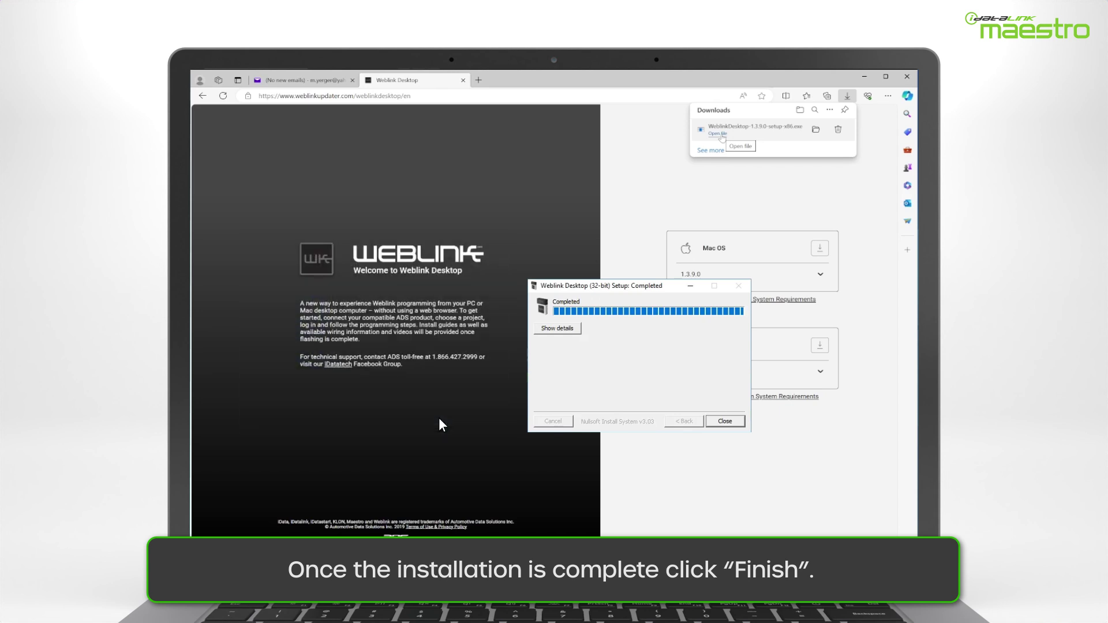
{"action": "left_click", "coordinate": [725, 421]}
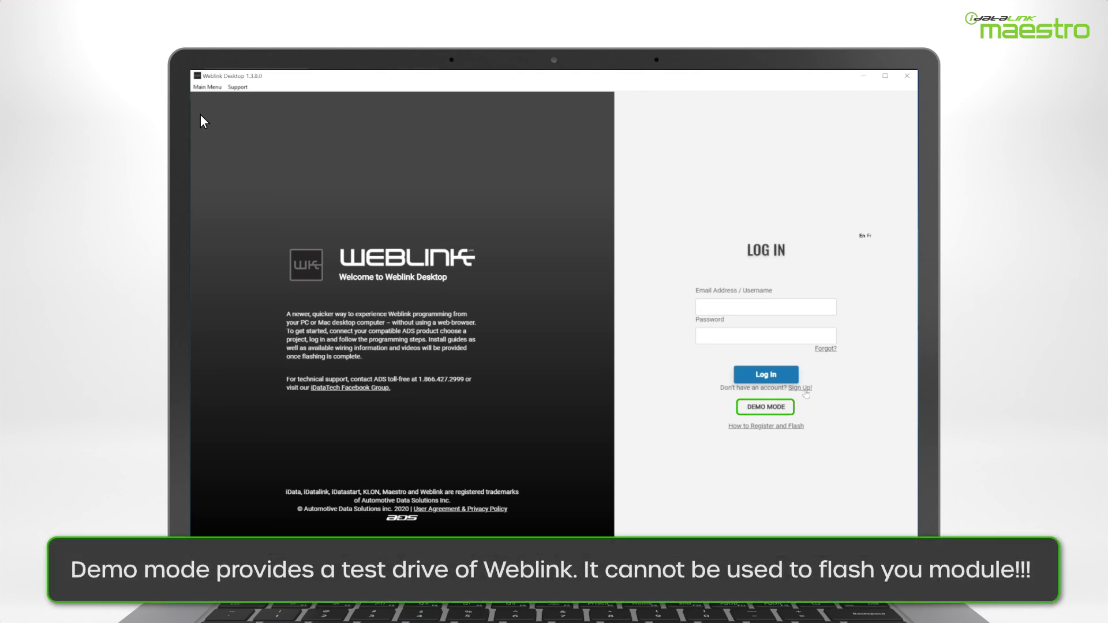
View the Maestro project's device choices in demo mode, quit the demo and return to the login page
{"action": "left_click", "coordinate": [779, 409]}
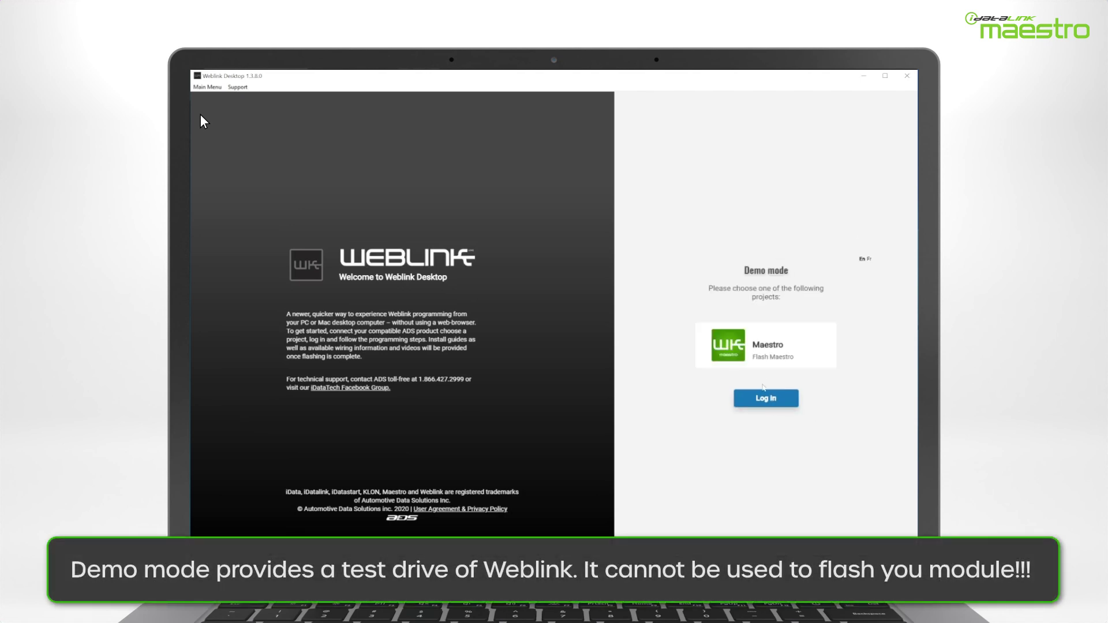
{"action": "left_click", "coordinate": [762, 355]}
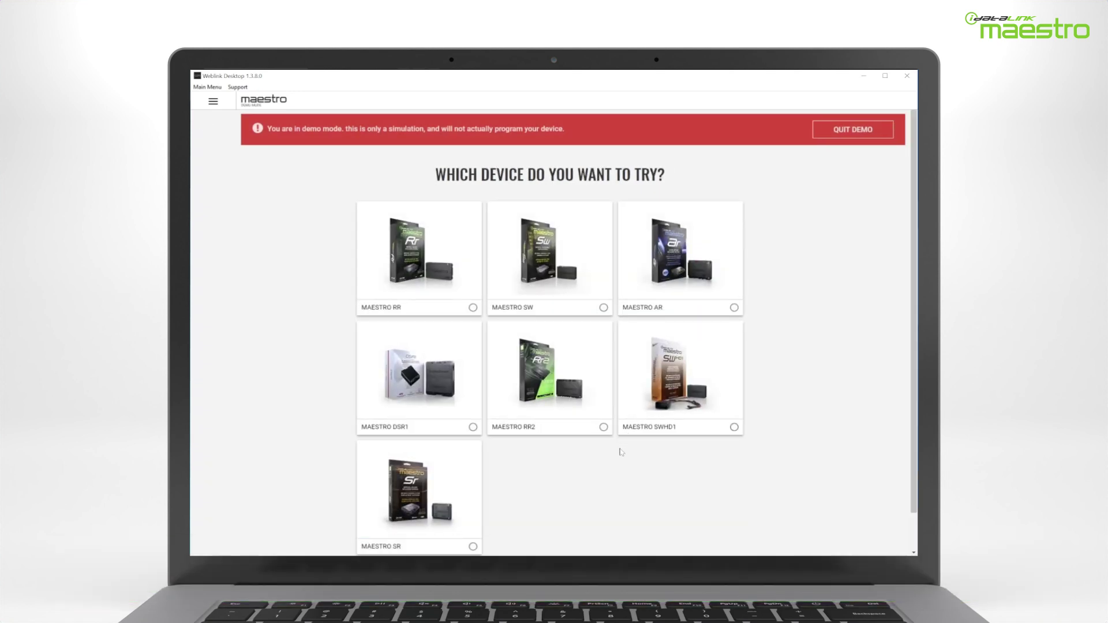
{"action": "left_click", "coordinate": [865, 136]}
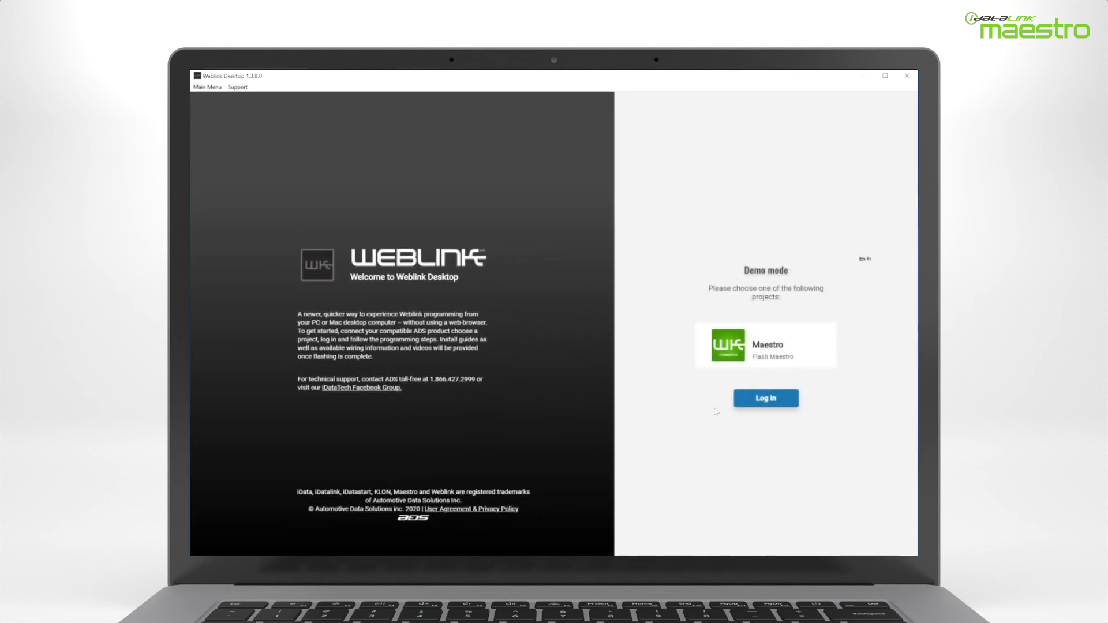
{"action": "left_click", "coordinate": [757, 403]}
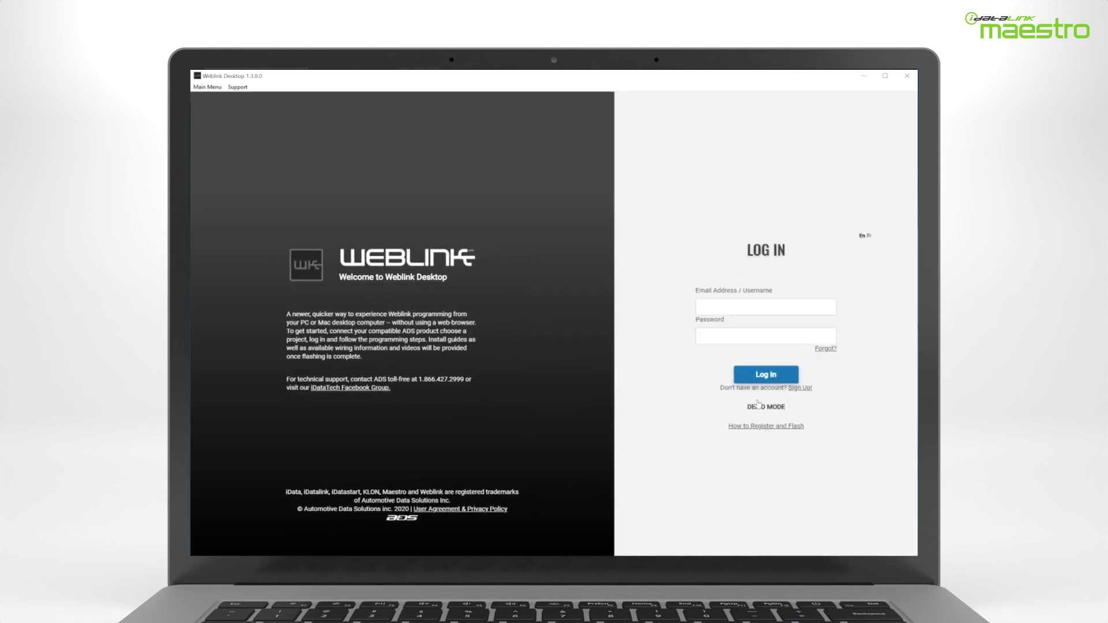
Sign up for a Weblink account and confirm the email address from the "Activate your account" message
{"action": "left_click", "coordinate": [801, 388]}
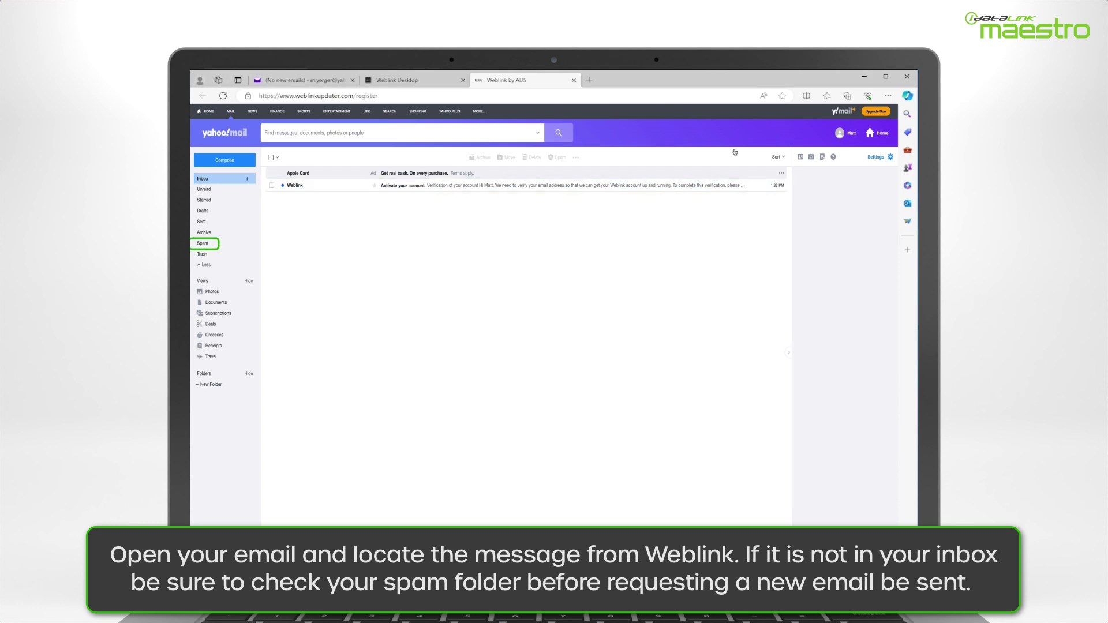
{"action": "left_click", "coordinate": [459, 186]}
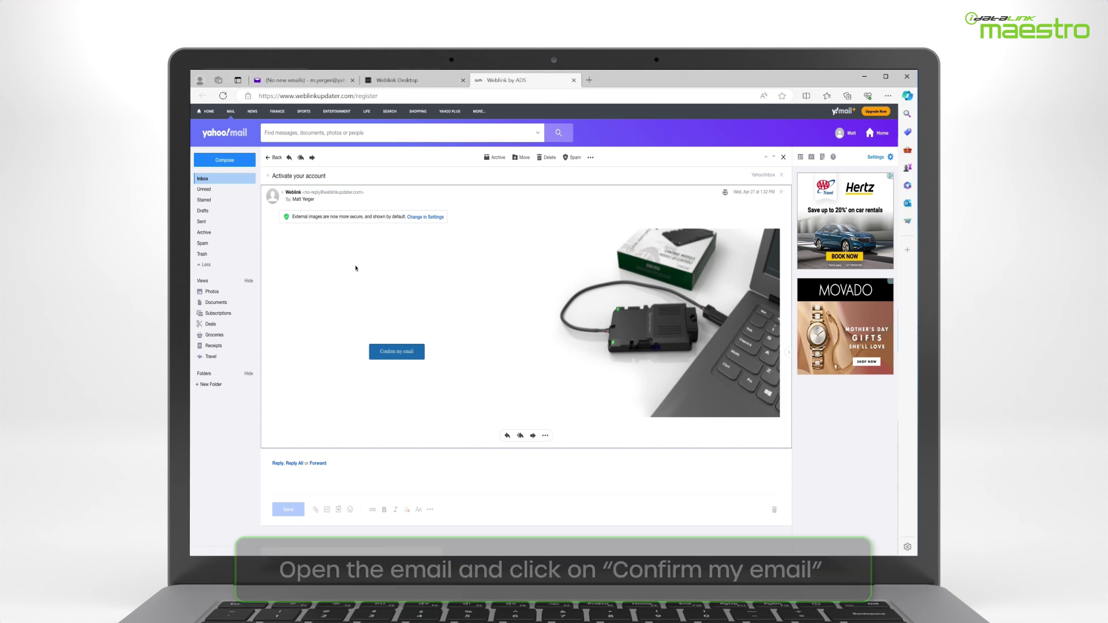
{"action": "left_click", "coordinate": [410, 351]}
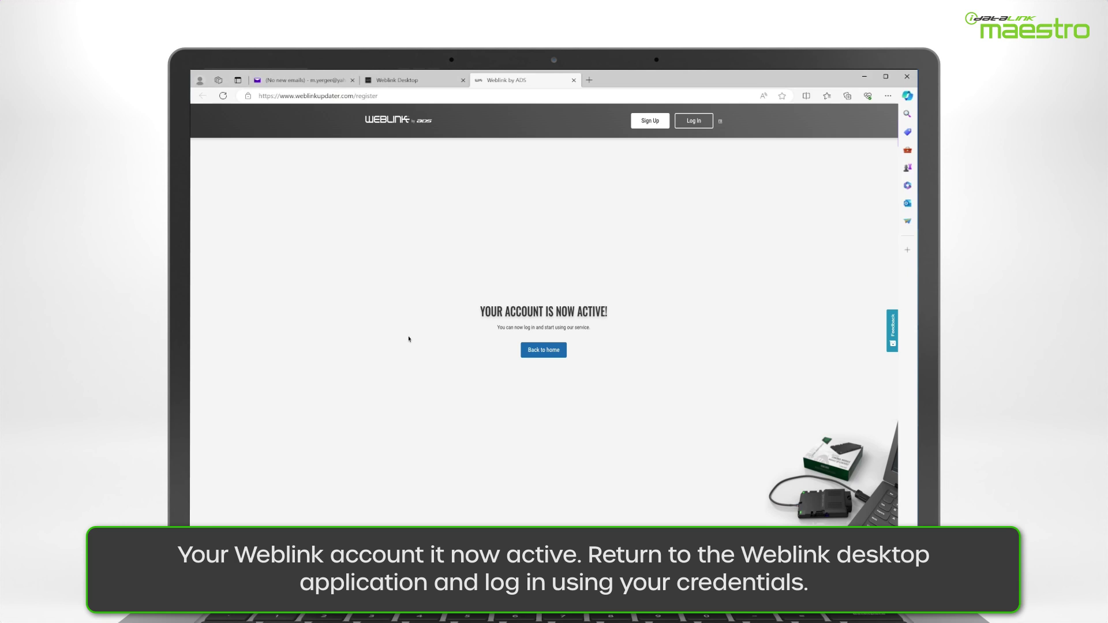
Switch to Weblink Desktop, log in with the account credentials and open the Flash Maestro project
{"action": "key", "text": "alt+Tab"}
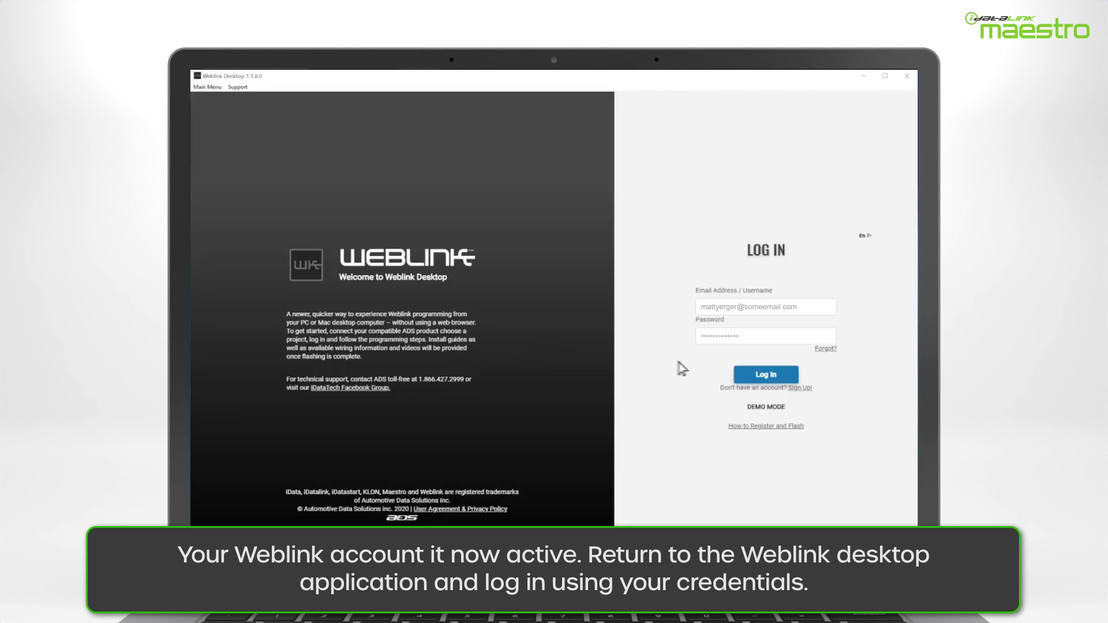
{"action": "left_click", "coordinate": [744, 375]}
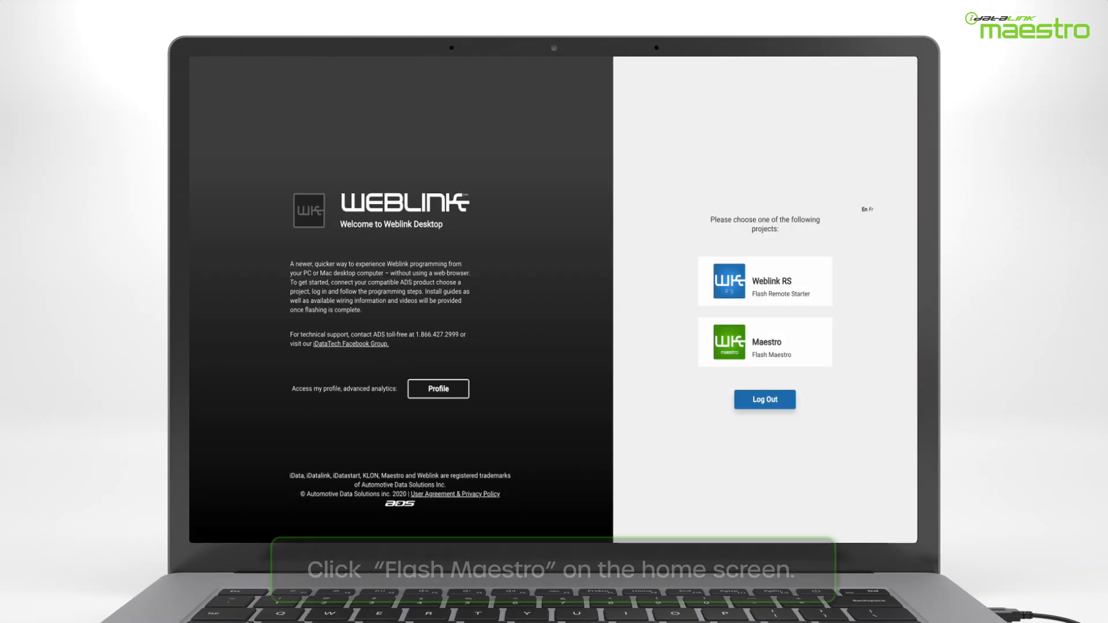
{"action": "left_click", "coordinate": [811, 350]}
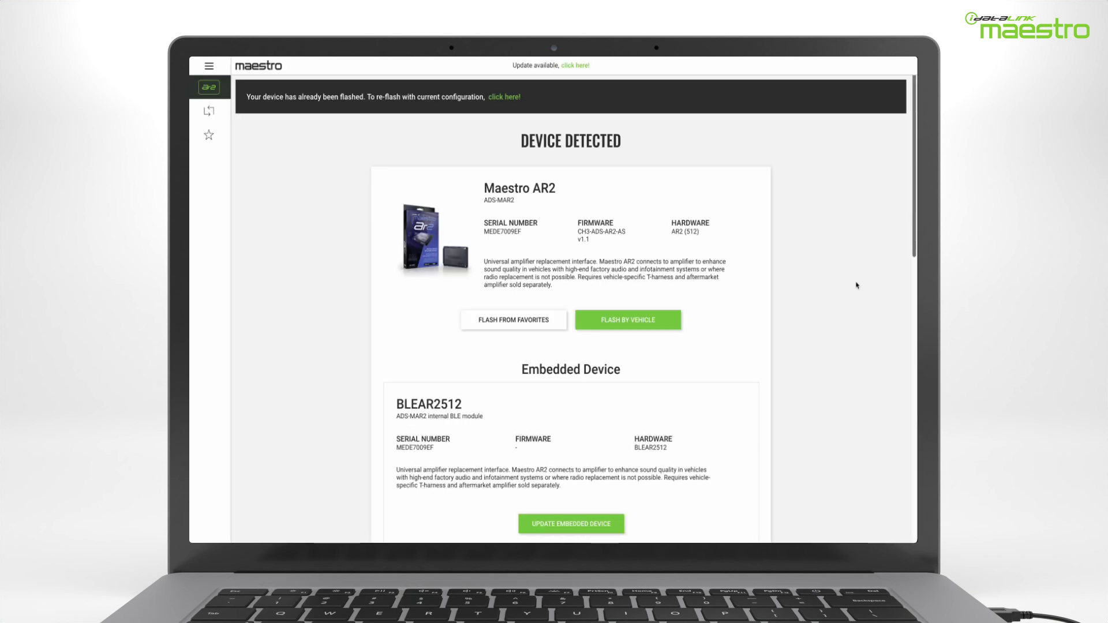
Update the Maestro AR2's embedded BLEAR2512 device and redetect the module
{"action": "left_click_drag", "start_coordinate": [913, 224], "coordinate": [917, 307]}
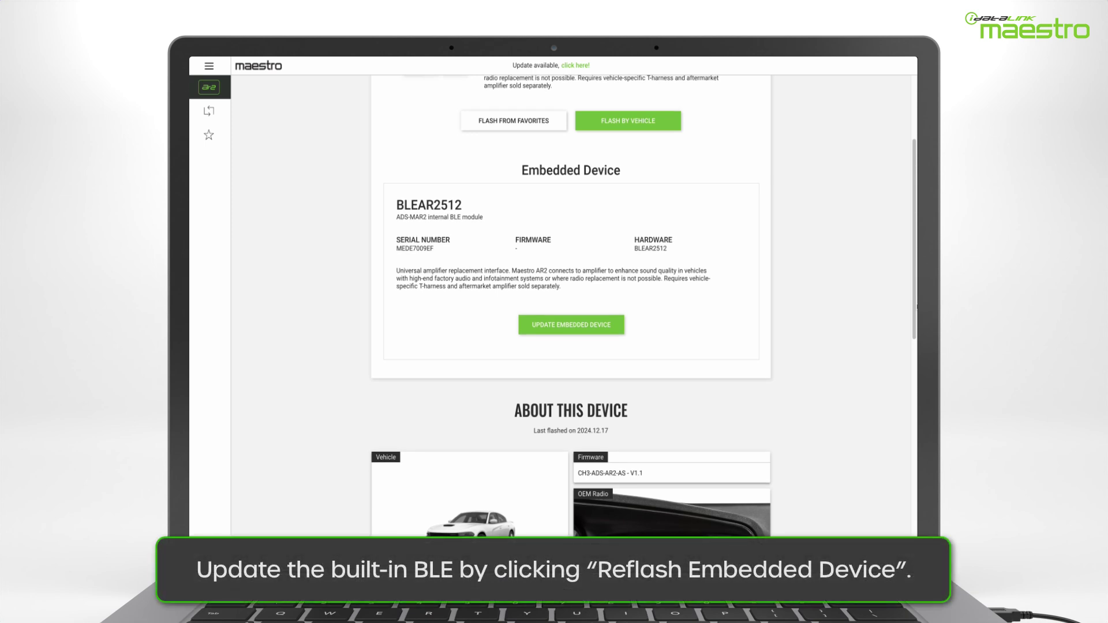
{"action": "left_click", "coordinate": [569, 324]}
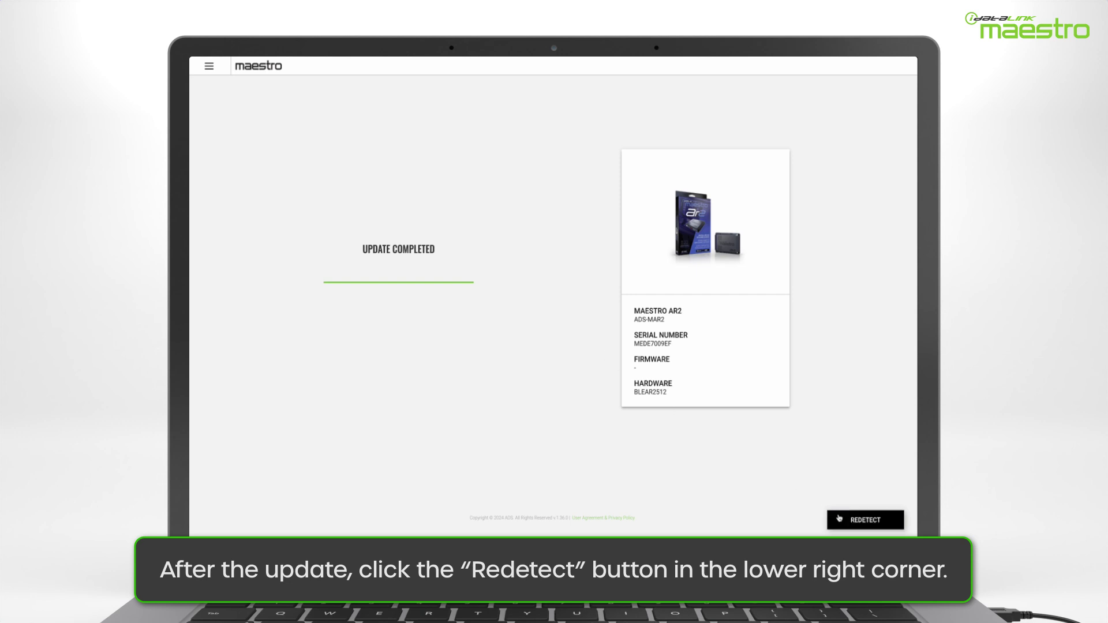
{"action": "left_click", "coordinate": [839, 518]}
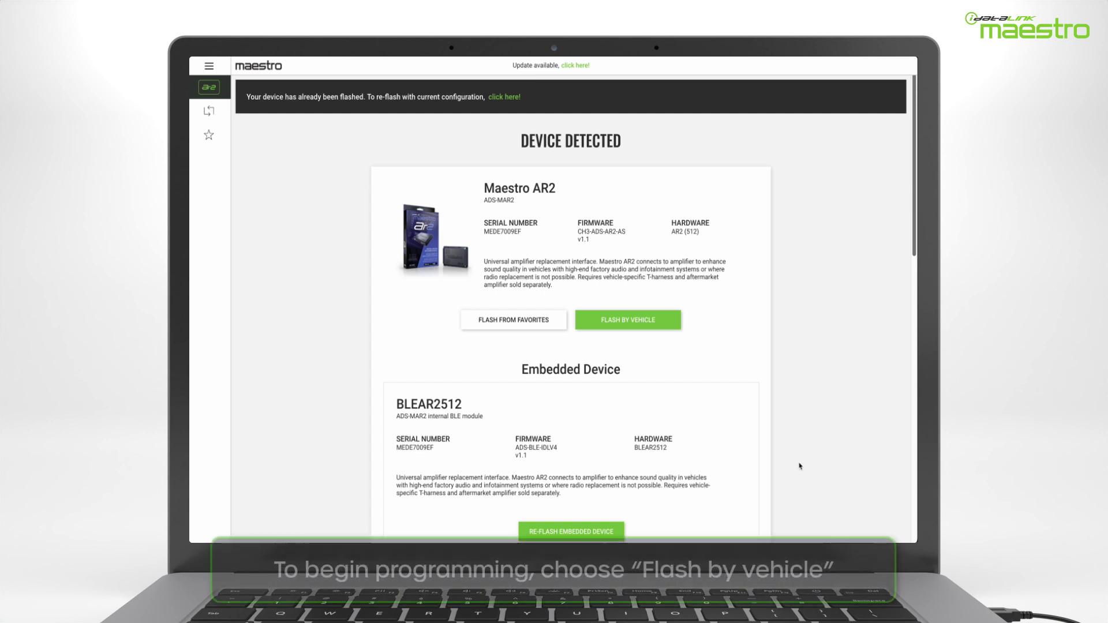
Start flashing the Maestro AR2 by vehicle for a 2021 Dodge Charger with Harman Kardon
{"action": "left_click", "coordinate": [659, 329]}
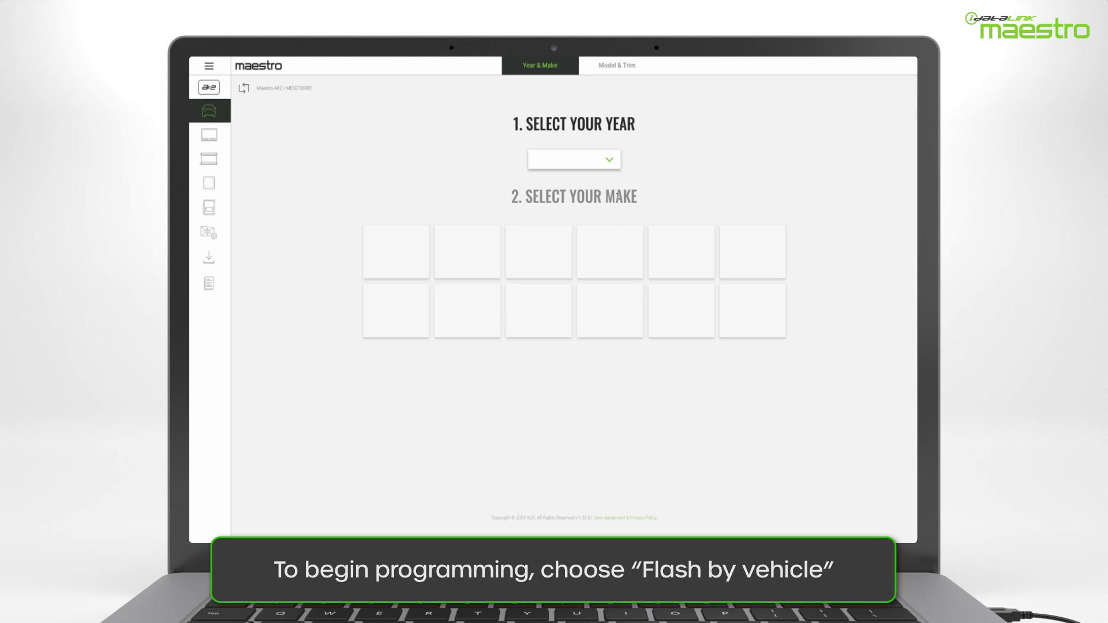
{"action": "left_click", "coordinate": [610, 169]}
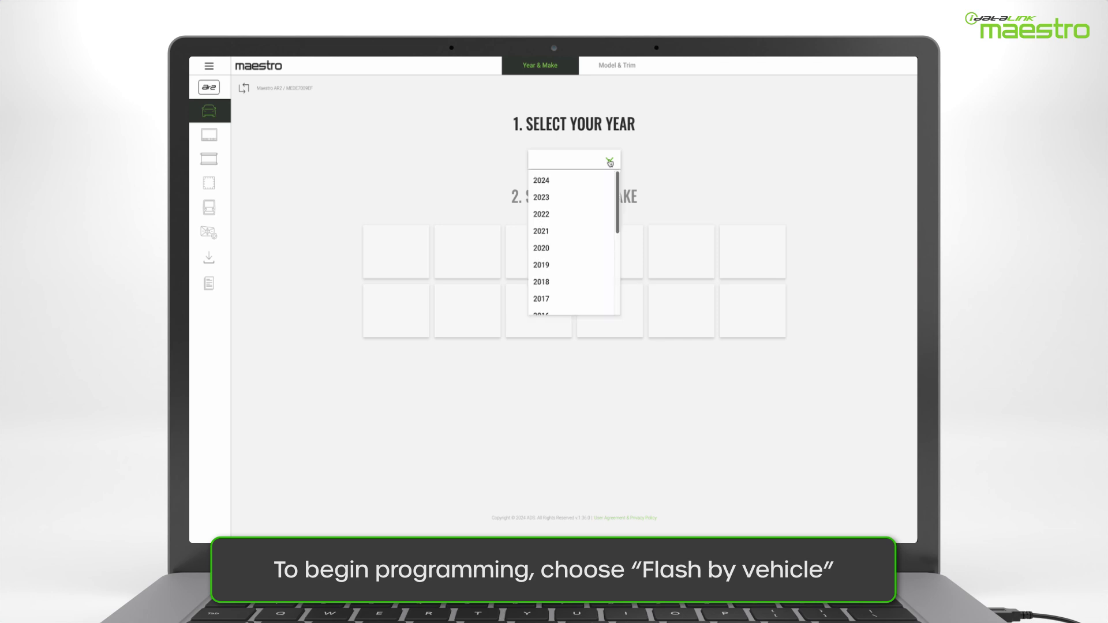
{"action": "left_click", "coordinate": [612, 231]}
{"action": "left_click", "coordinate": [615, 239]}
{"action": "left_click", "coordinate": [476, 282]}
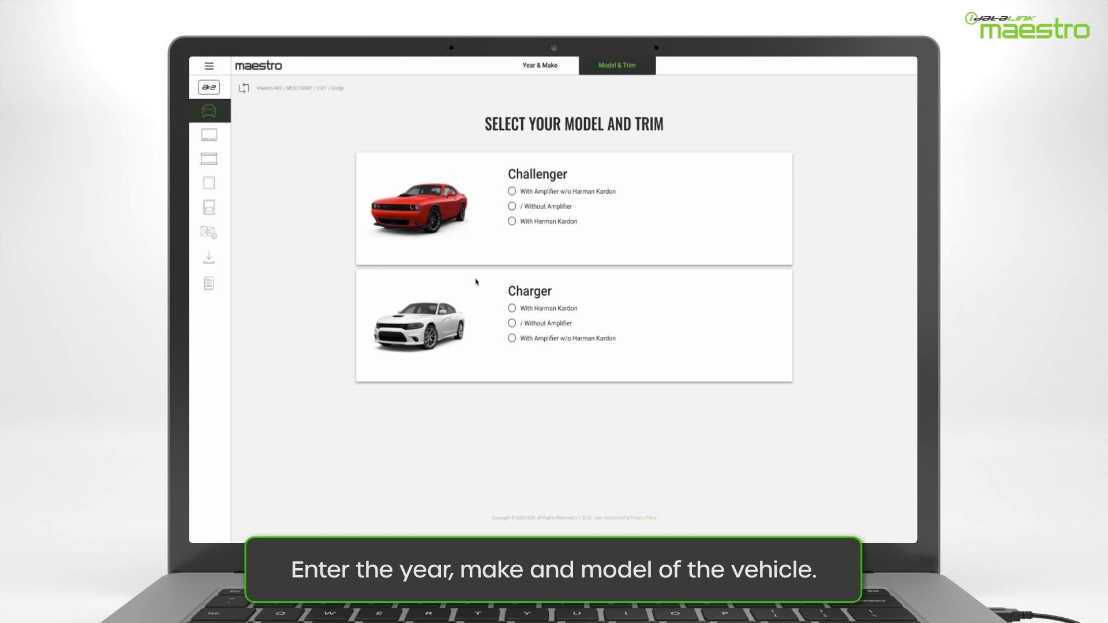
{"action": "left_click", "coordinate": [512, 308]}
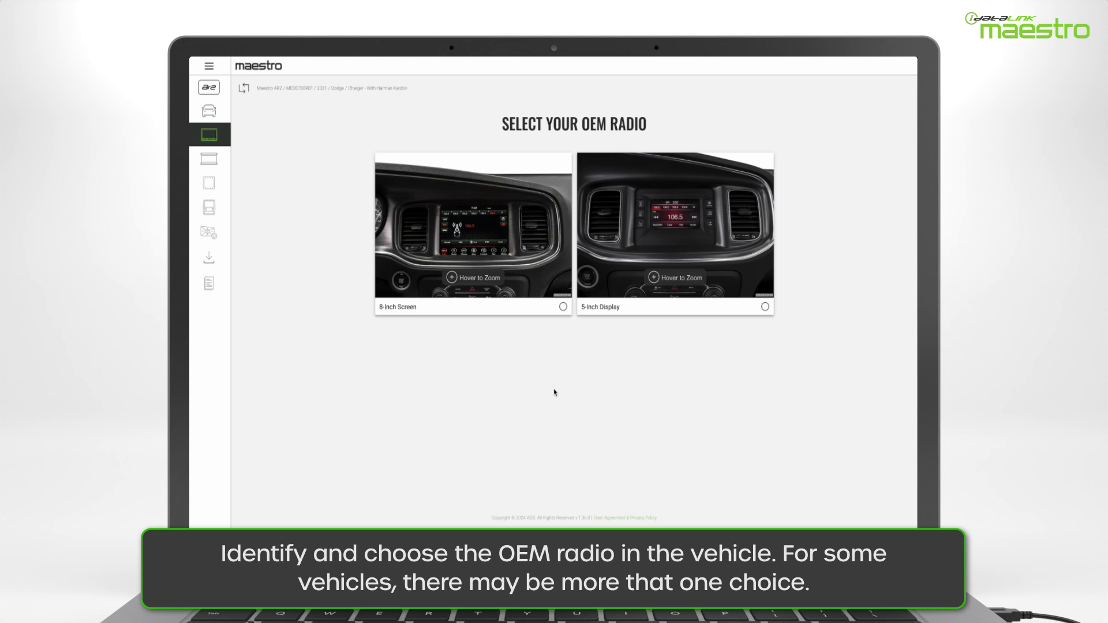
Choose the 8-Inch Screen OEM radio and the ALL brand's "Amplifiers Supported By AR2 & A2B Interfaces" DSP model
{"action": "left_click", "coordinate": [563, 306]}
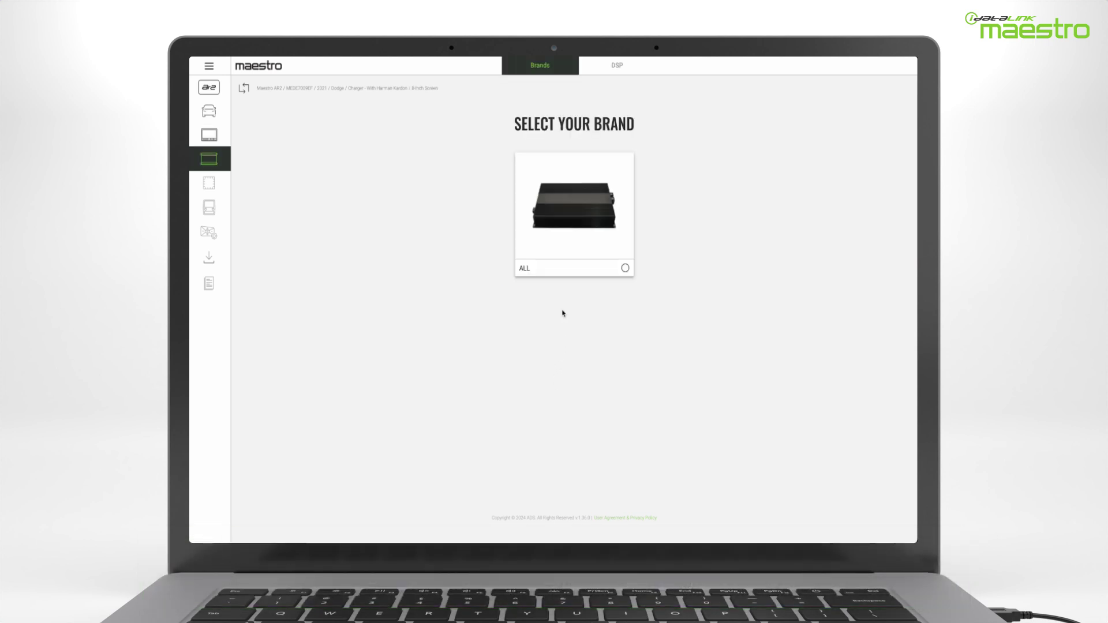
{"action": "left_click", "coordinate": [589, 275]}
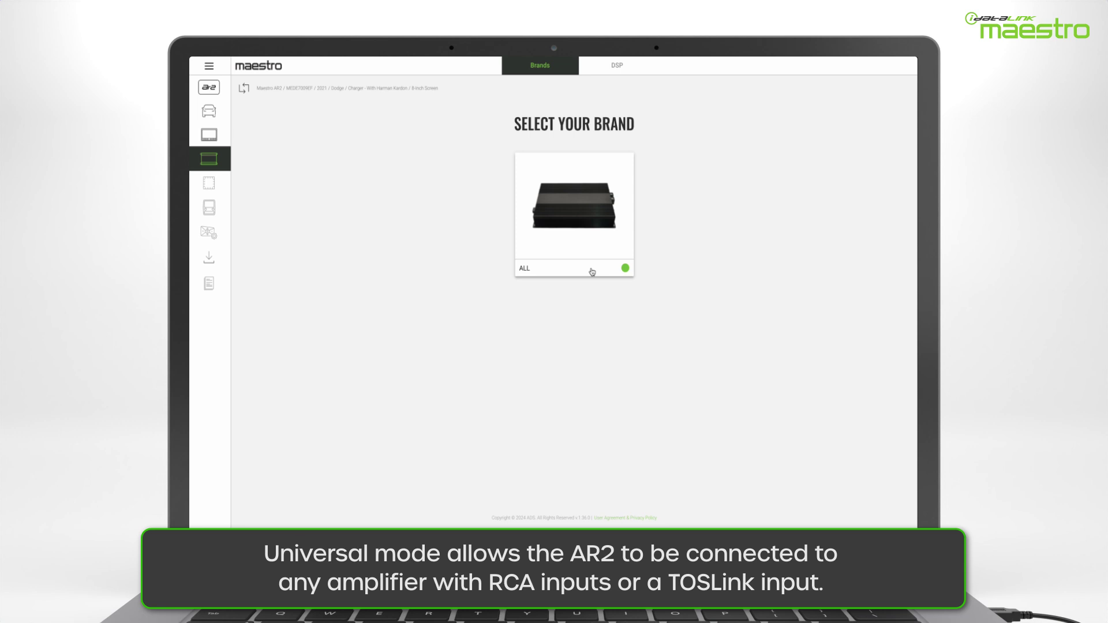
{"action": "left_click", "coordinate": [591, 271]}
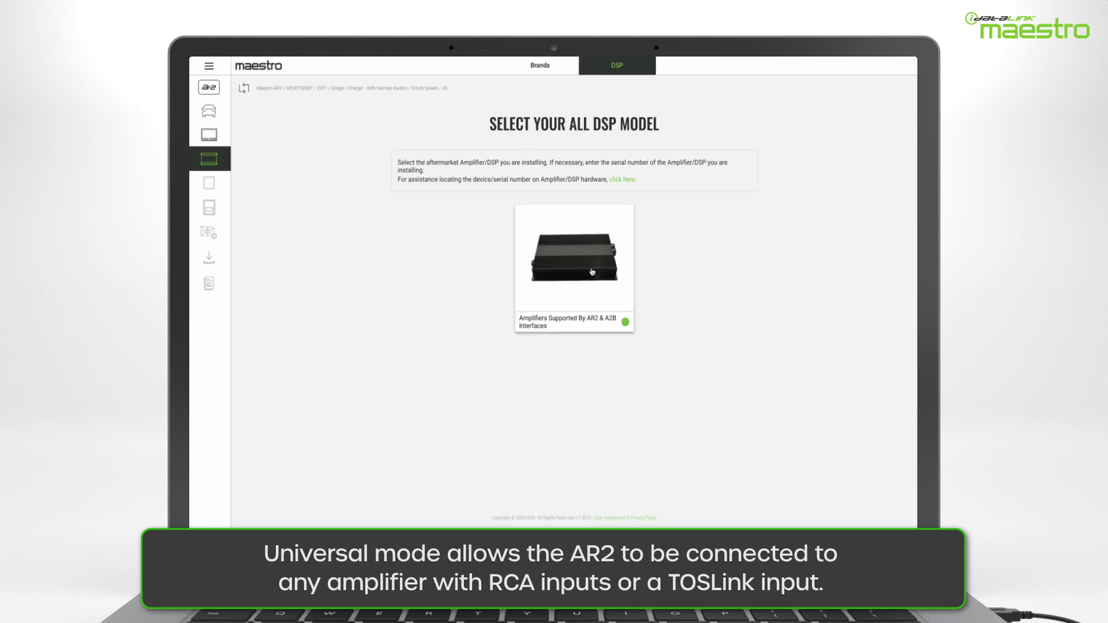
{"action": "left_click", "coordinate": [613, 297]}
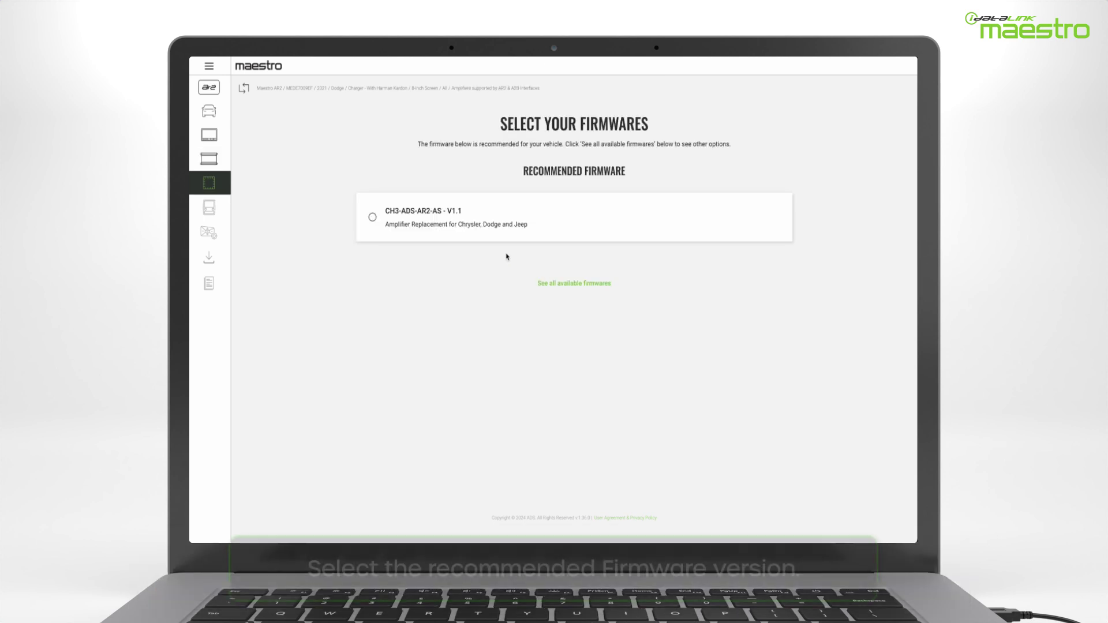
Select the recommended CH3-ADS-AR2-AS V1.1 firmware and accept the accessories with the required ACH4 T-harness
{"action": "left_click", "coordinate": [459, 238]}
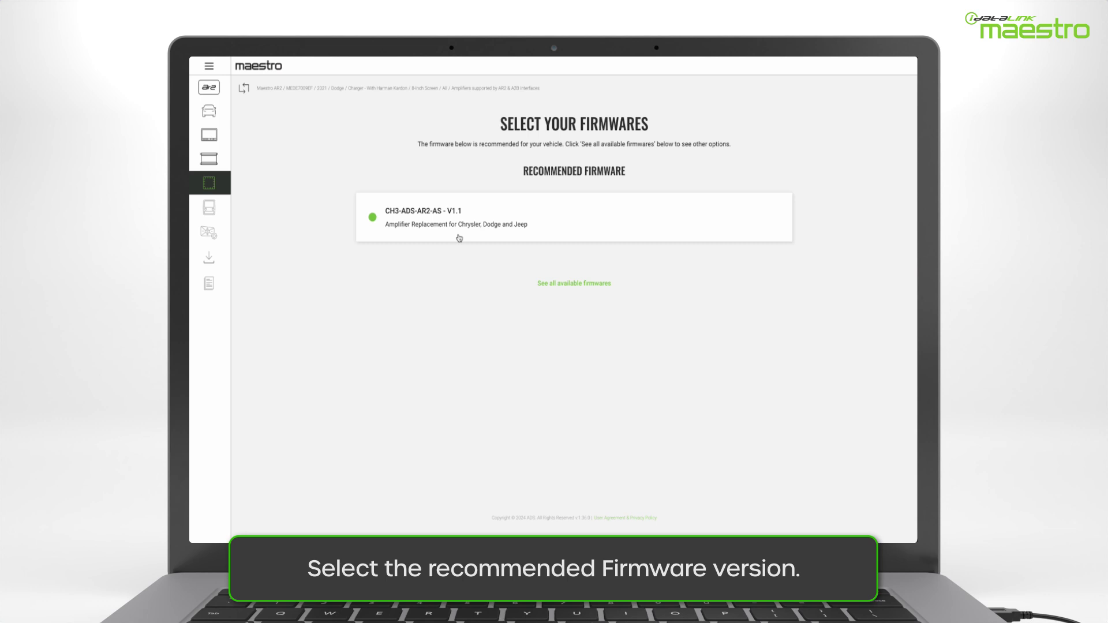
{"action": "left_click", "coordinate": [459, 238]}
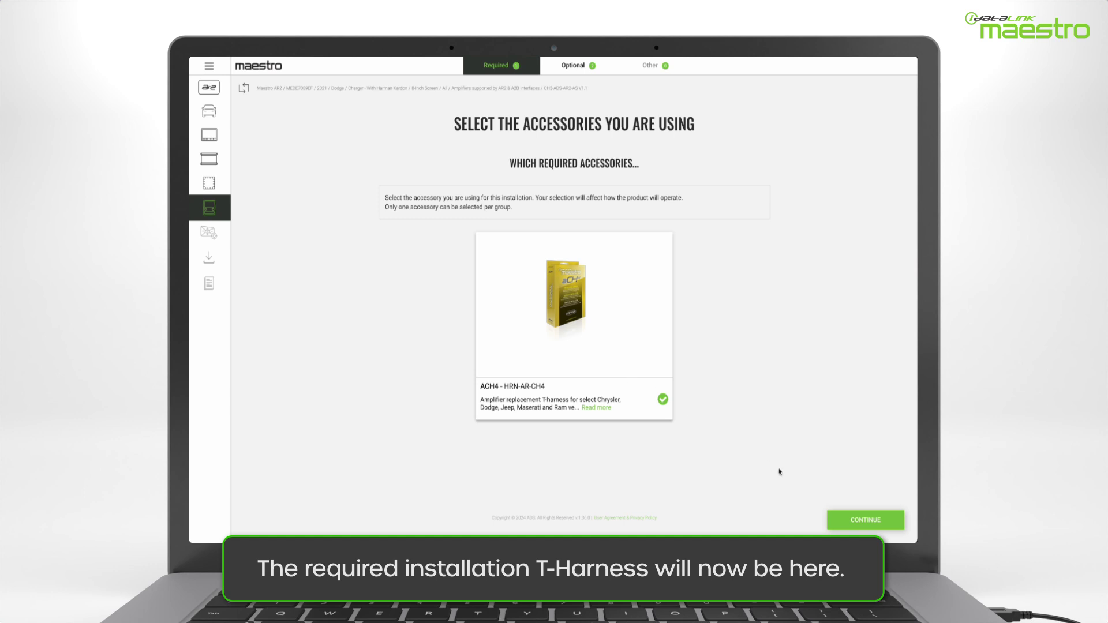
{"action": "left_click", "coordinate": [846, 520]}
{"action": "left_click", "coordinate": [847, 520]}
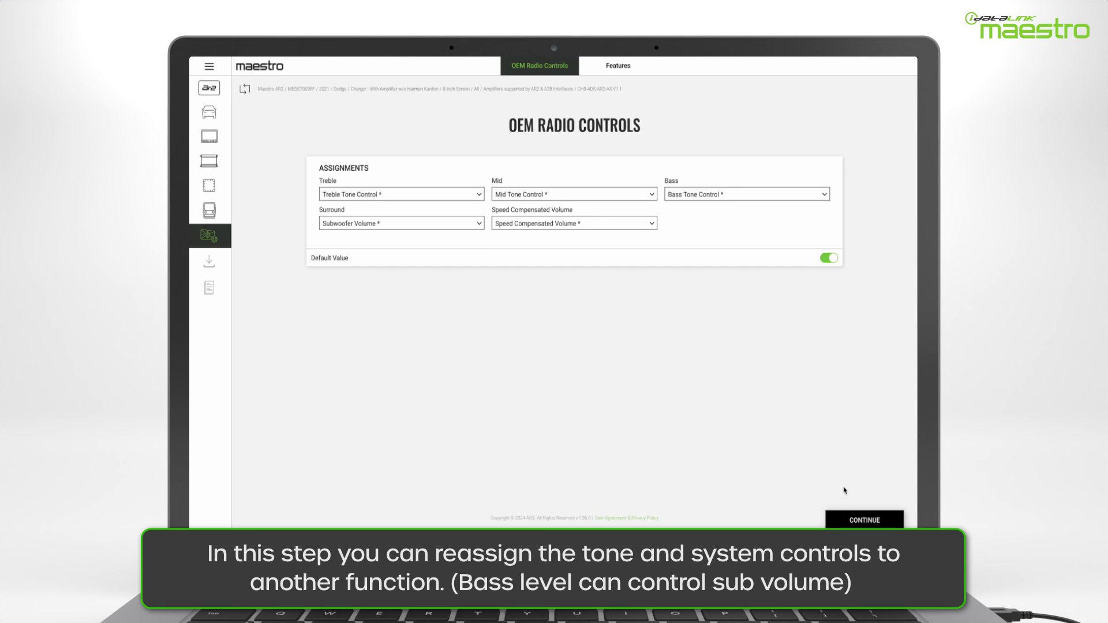
Assign the OEM radio's Bass control to Subwoofer Volume
{"action": "left_click", "coordinate": [812, 193]}
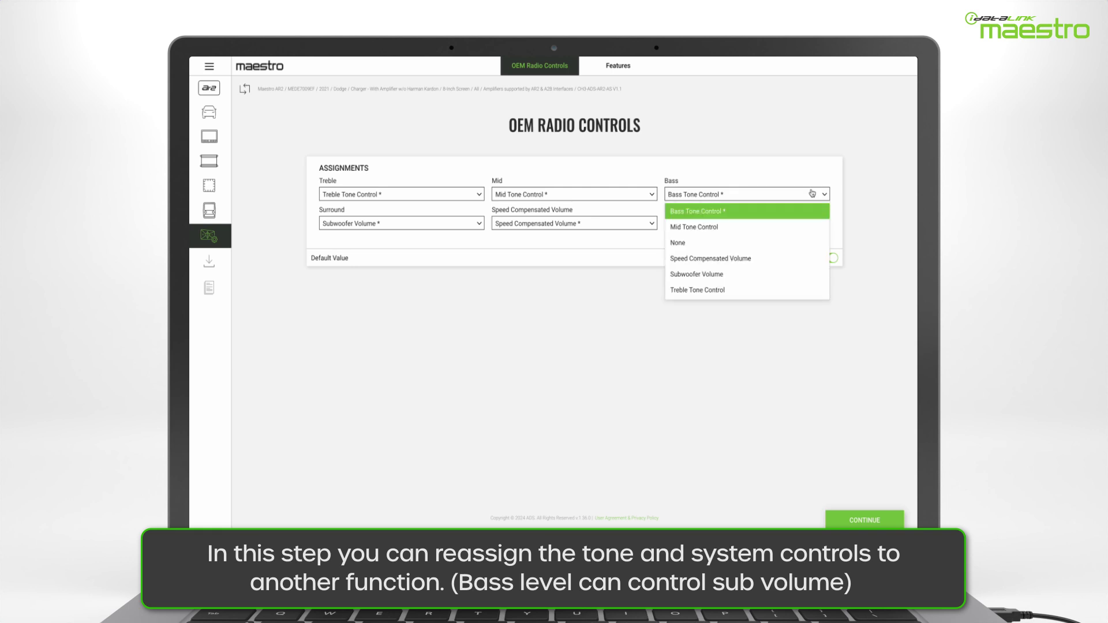
{"action": "left_click", "coordinate": [805, 274]}
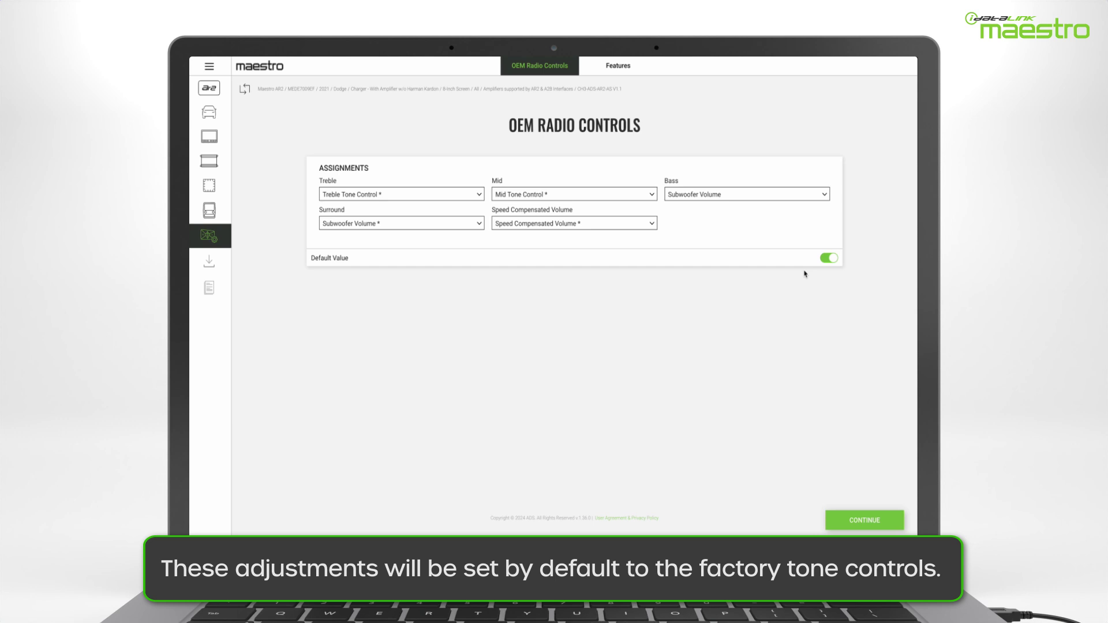
Keep All Front Speakers as the prompt location in the Maestro features and continue to the configuration review
{"action": "left_click", "coordinate": [604, 64]}
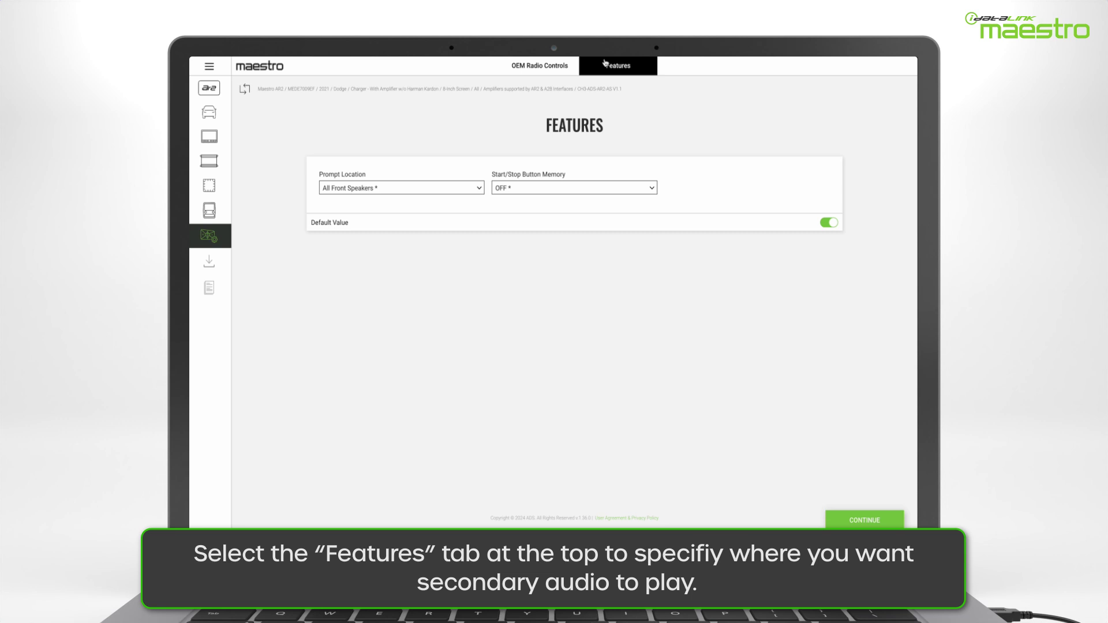
{"action": "left_click", "coordinate": [476, 189]}
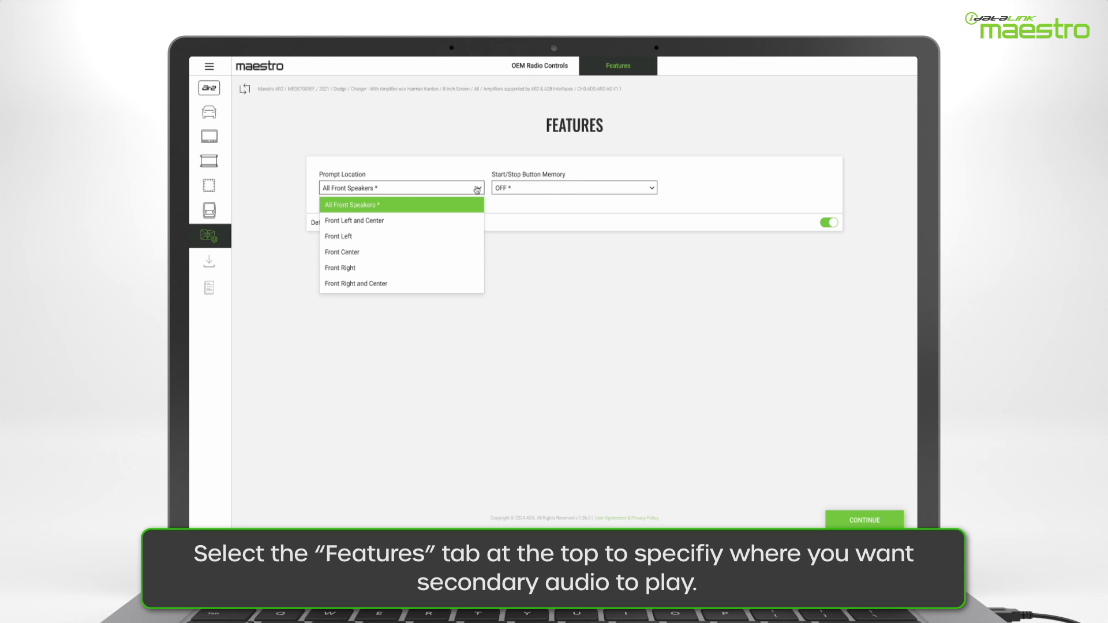
{"action": "left_click", "coordinate": [476, 188]}
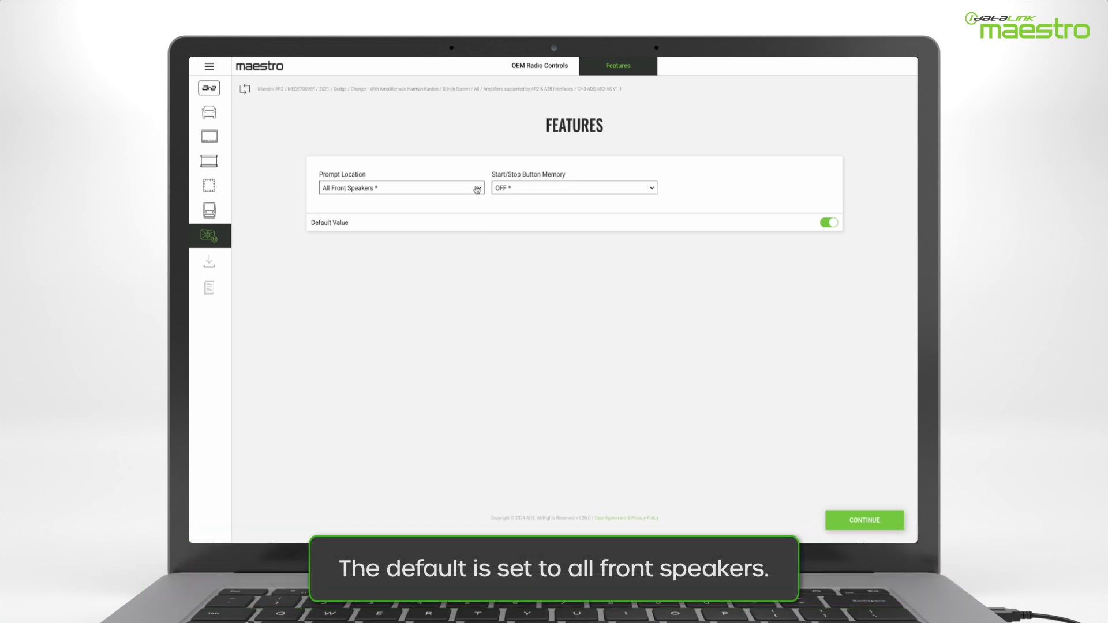
{"action": "left_click", "coordinate": [841, 522]}
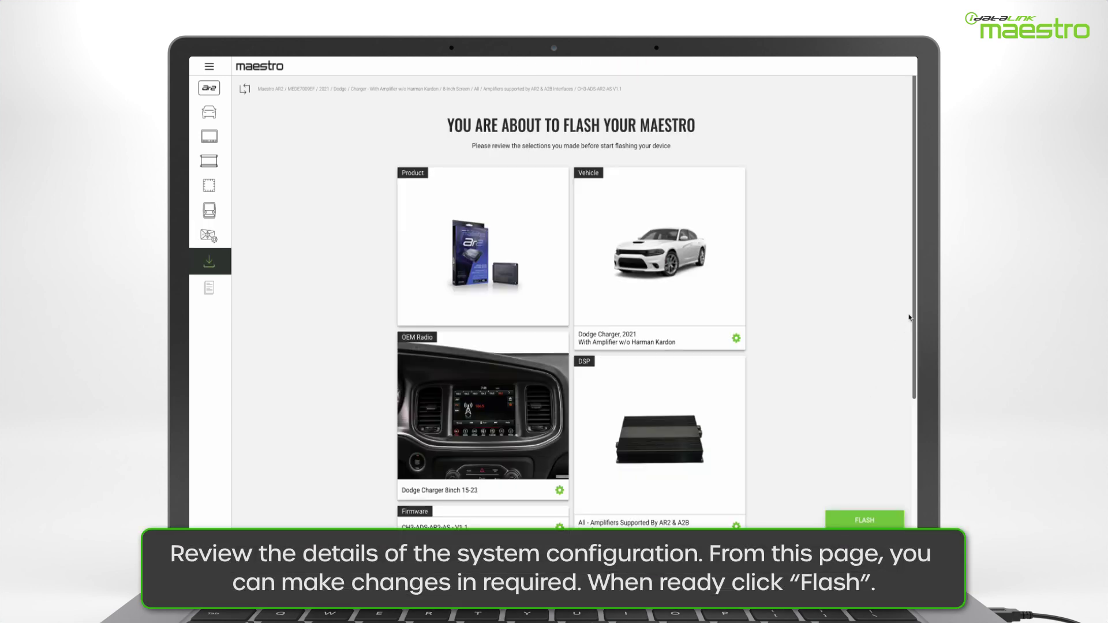
Review the selected product, vehicle, radio, DSP, firmware and control assignments, and flash the Maestro AR2
{"action": "scroll", "coordinate": [913, 310], "scroll_direction": "down", "scroll_amount": 3}
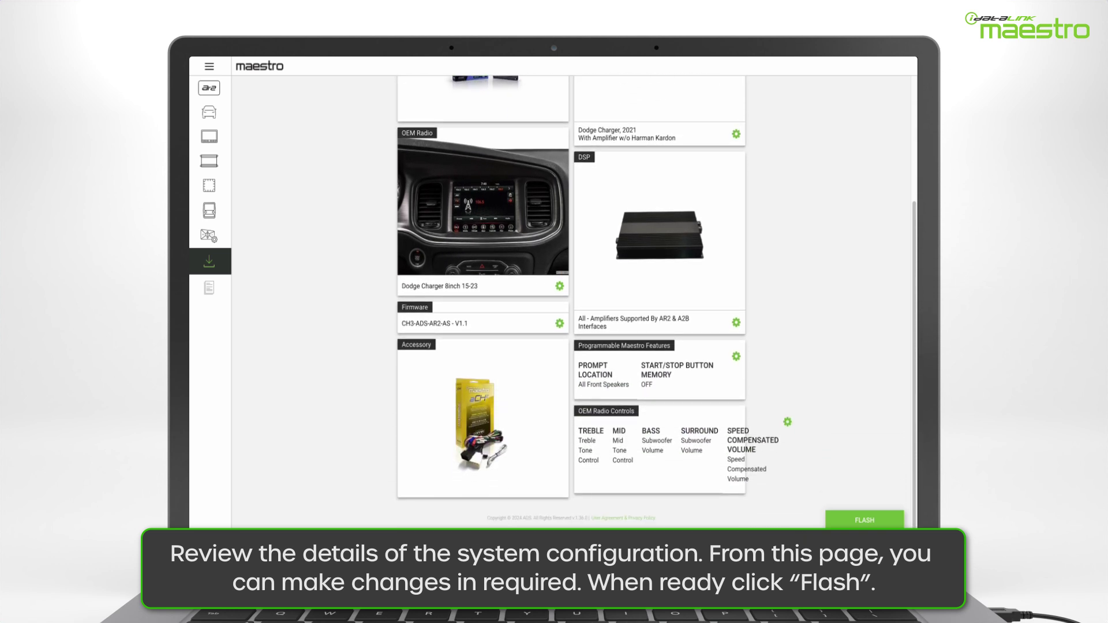
{"action": "scroll", "coordinate": [656, 301], "scroll_direction": "up", "scroll_amount": 3}
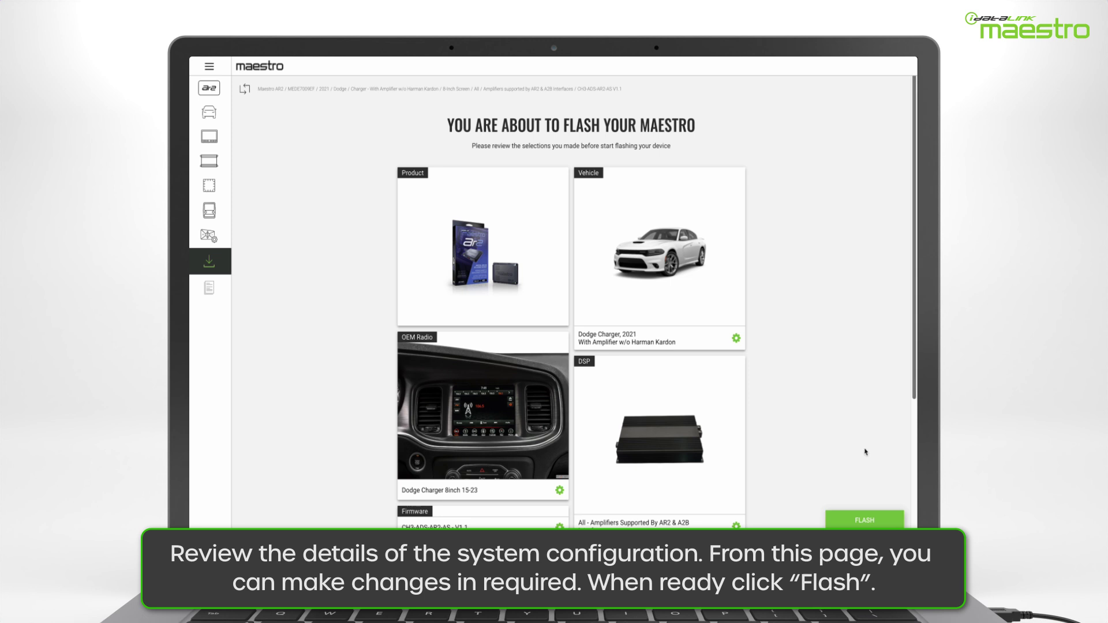
{"action": "left_click", "coordinate": [839, 522]}
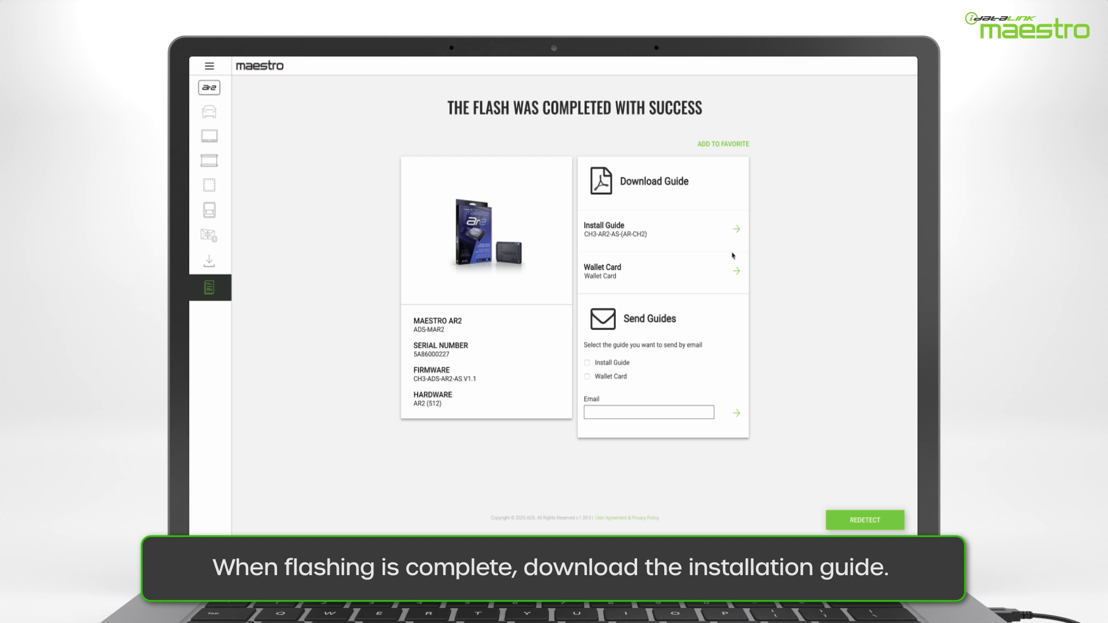
Download the CH3-AR2-AS-(AR-CH2) install guide and go to its Dodge Charger 2018-2023 bookmark
{"action": "left_click", "coordinate": [734, 231]}
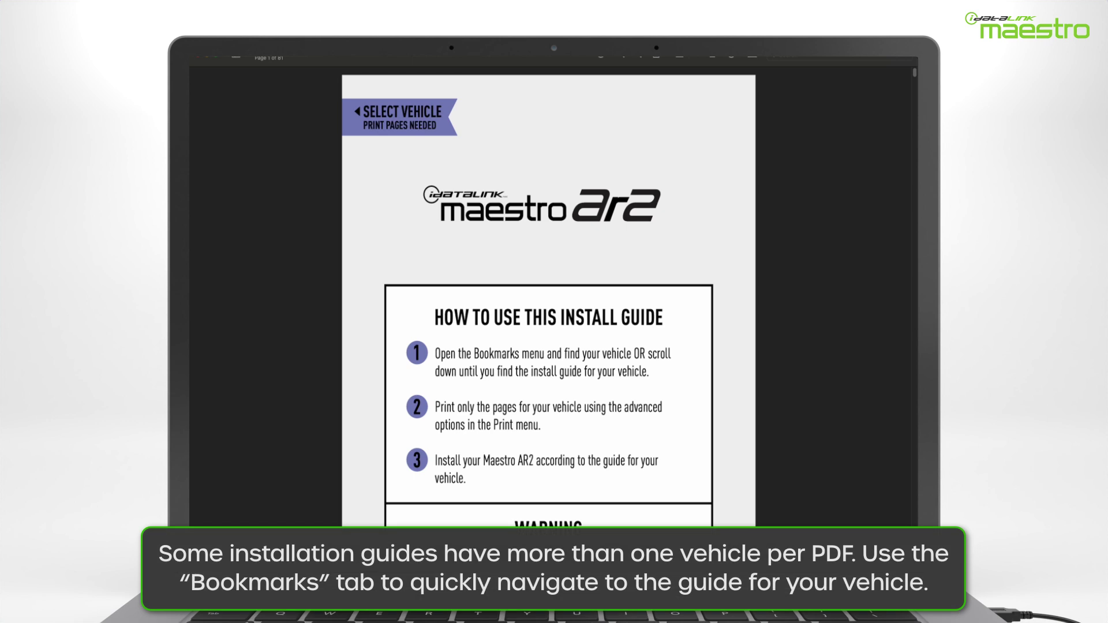
{"action": "left_click", "coordinate": [242, 58]}
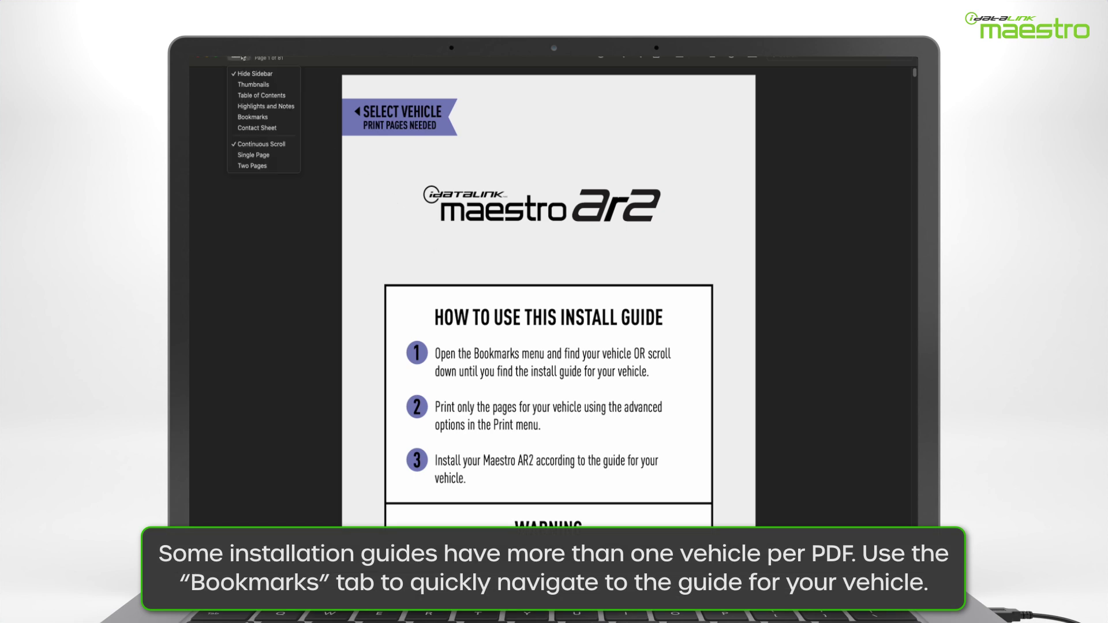
{"action": "left_click", "coordinate": [245, 96]}
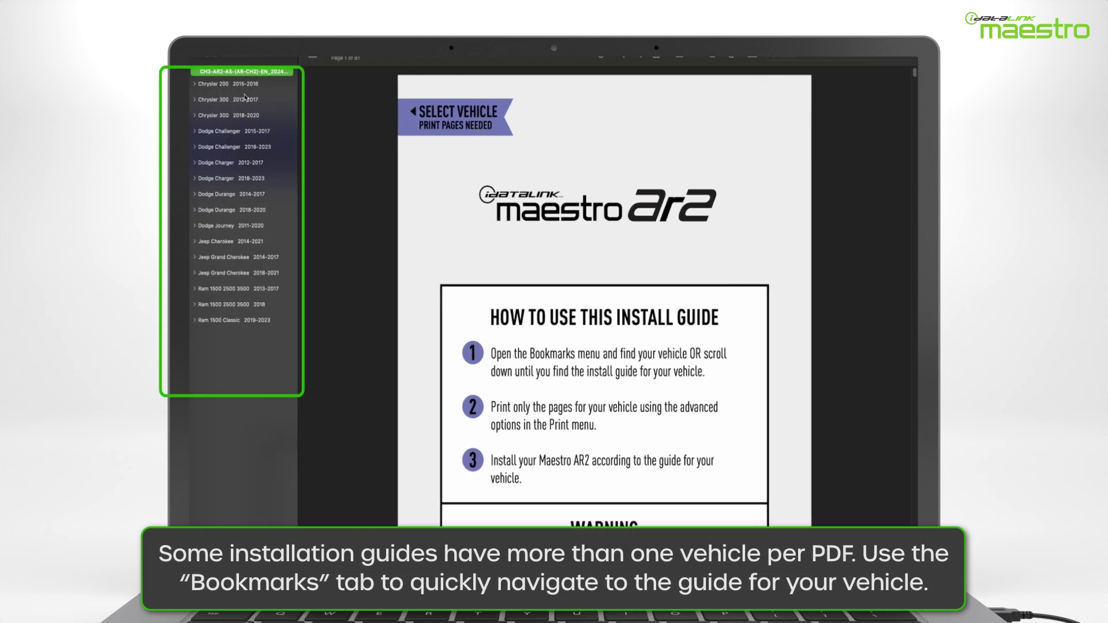
{"action": "left_click", "coordinate": [243, 180]}
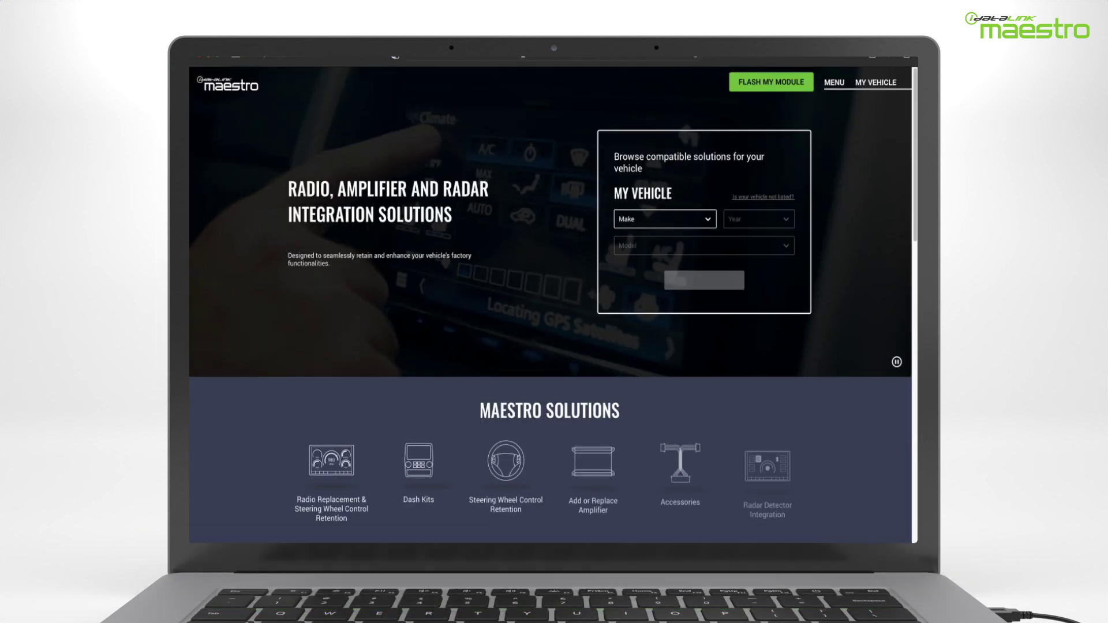
On the iDatalink Maestro website, open the support guides and choose the Amplifier Replacement project
{"action": "left_click", "coordinate": [836, 81]}
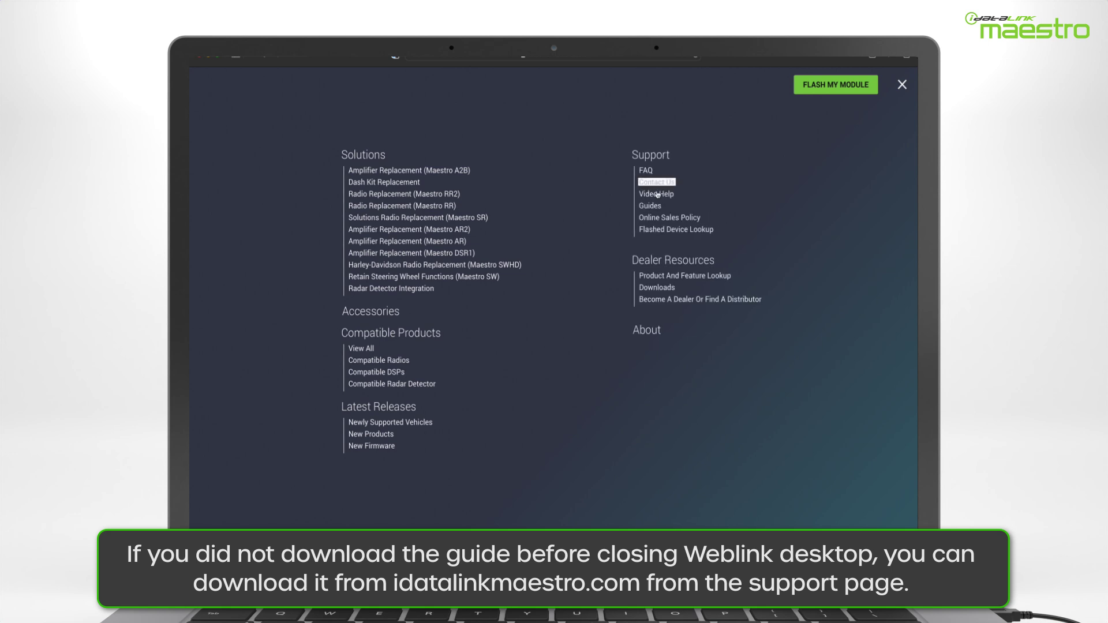
{"action": "left_click", "coordinate": [644, 206]}
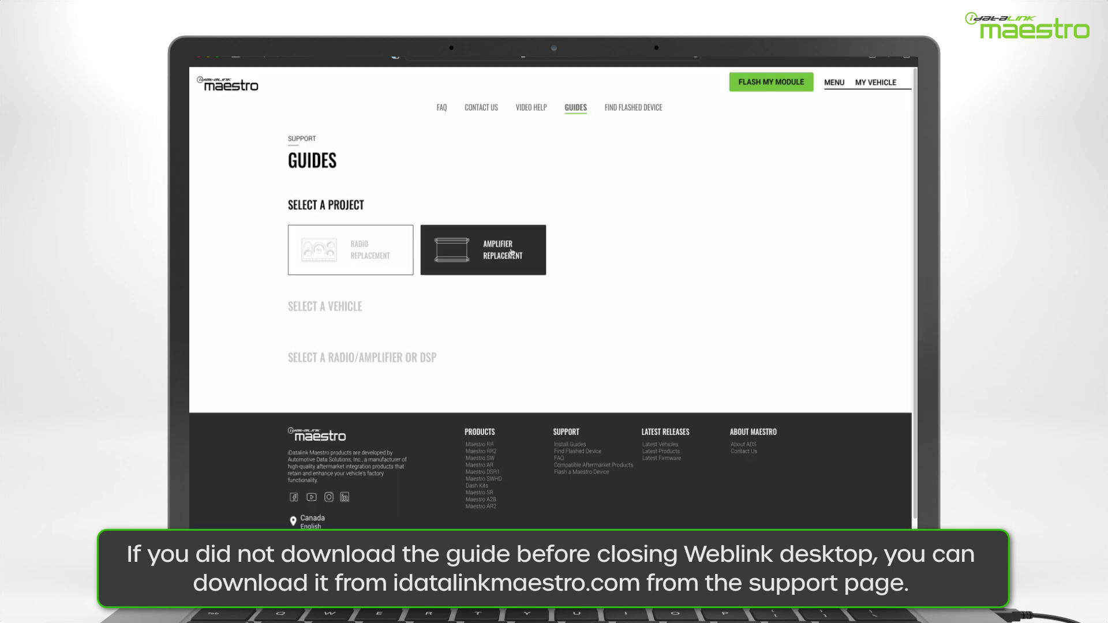
{"action": "left_click", "coordinate": [470, 268]}
Specify the guide's vehicle as a Dodge 2021 Charger with the "With Amplifier w/o Harman Kardon" trim
{"action": "left_click", "coordinate": [404, 336]}
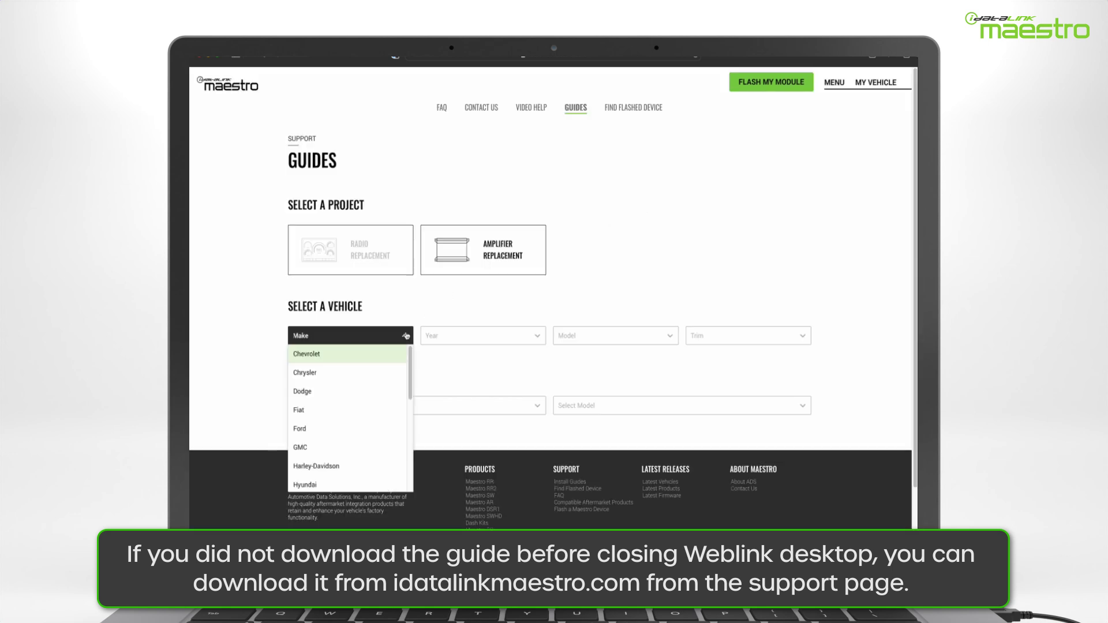
{"action": "left_click", "coordinate": [405, 390]}
{"action": "left_click", "coordinate": [527, 337]}
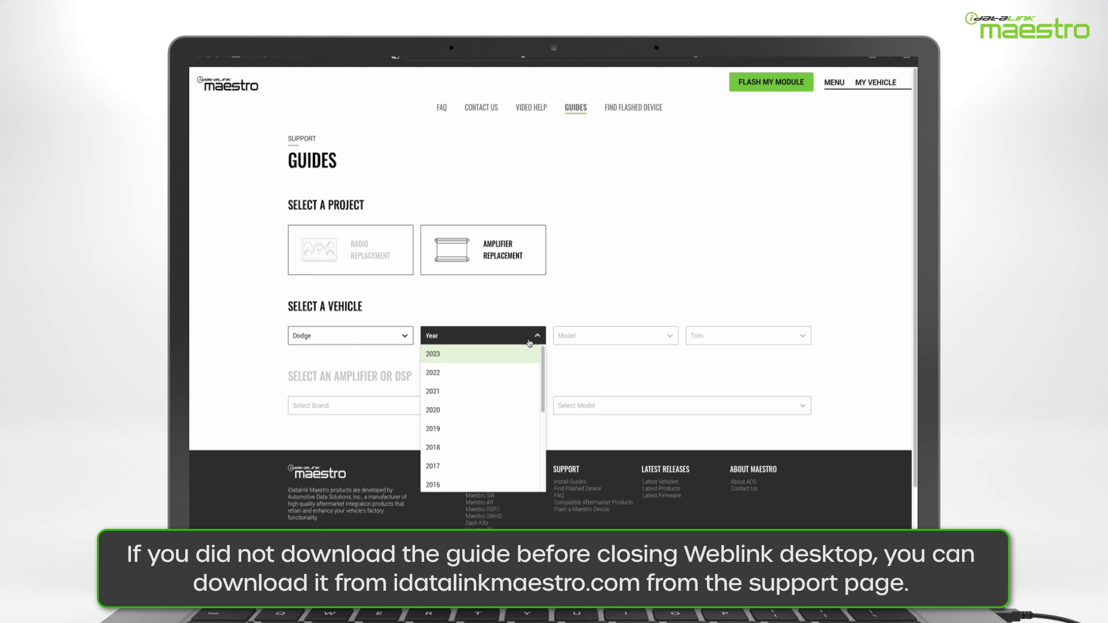
{"action": "left_click", "coordinate": [509, 390]}
{"action": "left_click", "coordinate": [617, 337]}
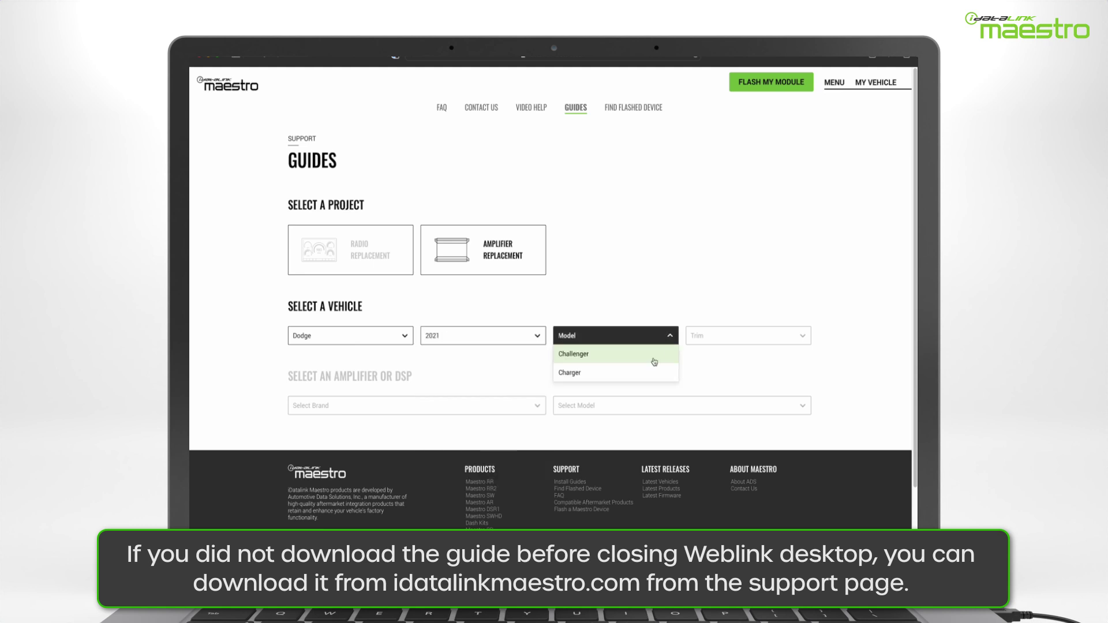
{"action": "left_click", "coordinate": [649, 372]}
{"action": "left_click", "coordinate": [794, 337]}
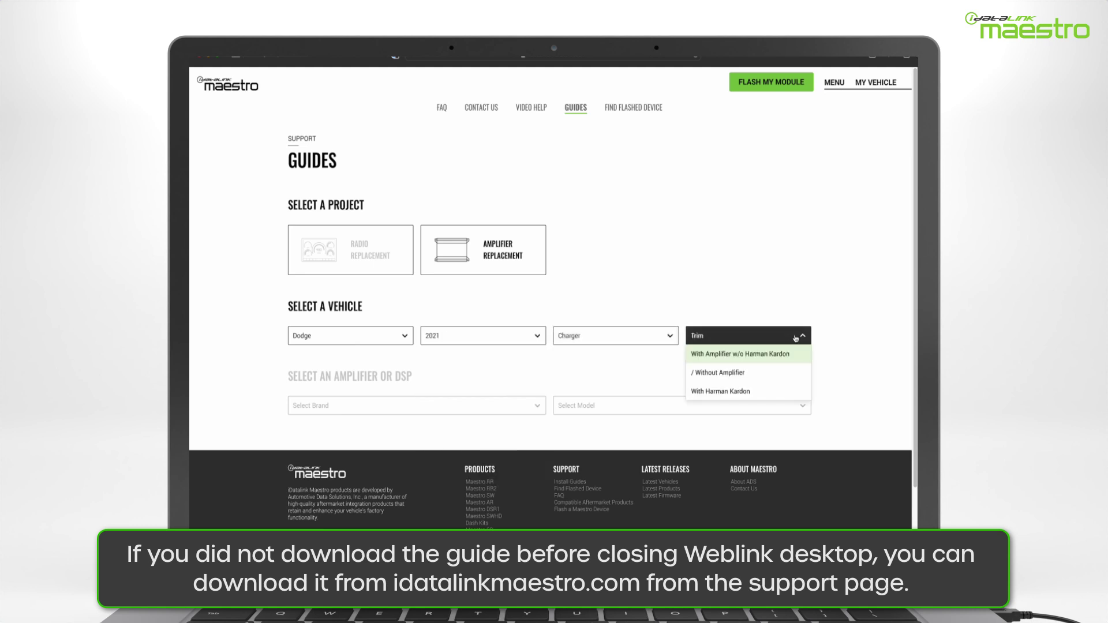
{"action": "left_click", "coordinate": [790, 355]}
Choose the All brand's "Amplifiers supported by AR2 & A2B Interfaces" model and download the CH3-AR2-AS-(AR-CH2) install guide
{"action": "left_click", "coordinate": [520, 406]}
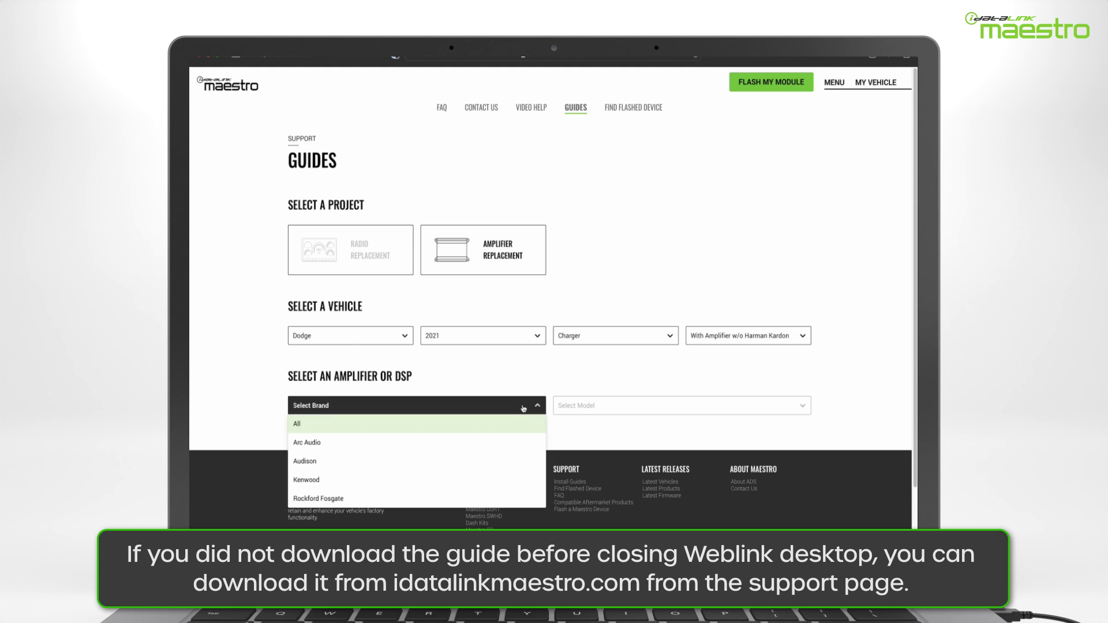
{"action": "left_click", "coordinate": [518, 424]}
{"action": "left_click", "coordinate": [773, 405]}
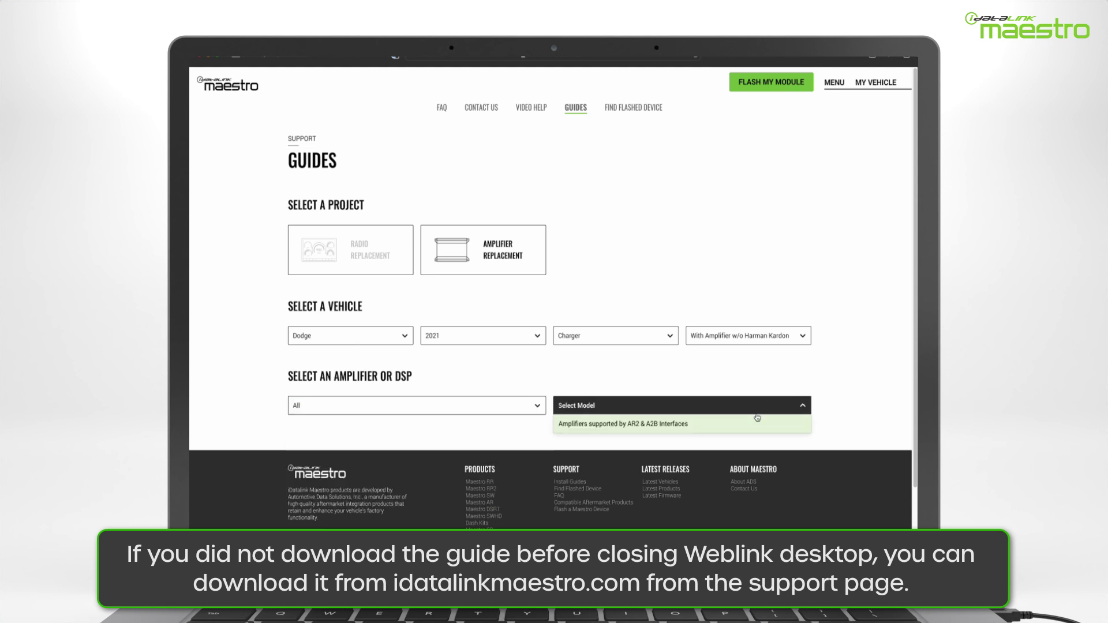
{"action": "left_click", "coordinate": [743, 429]}
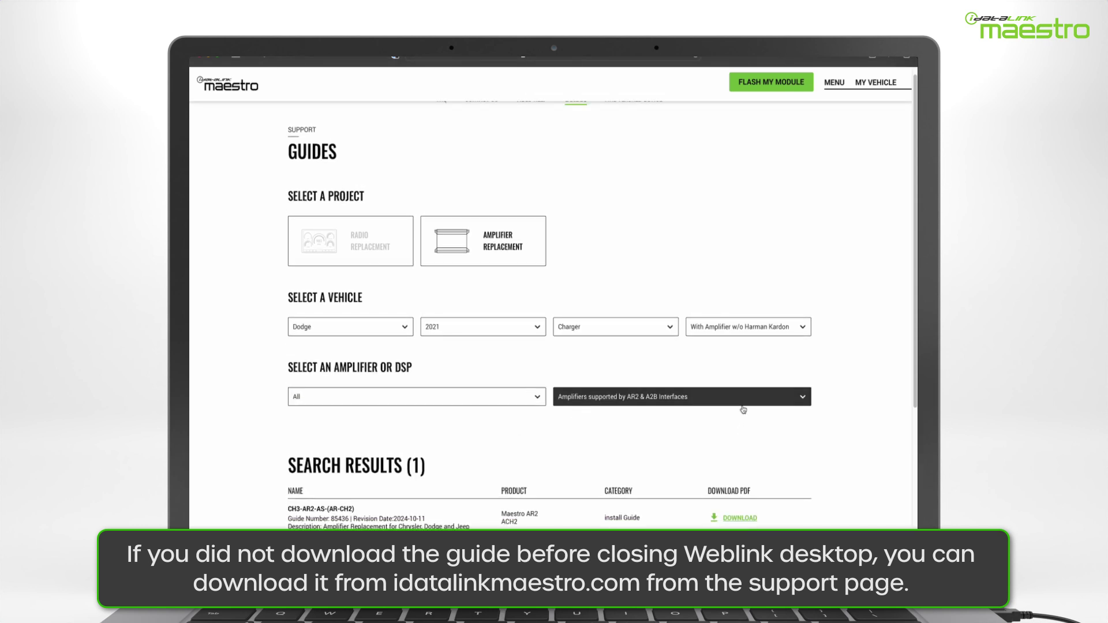
{"action": "scroll", "coordinate": [743, 416], "scroll_direction": "down", "scroll_amount": 1}
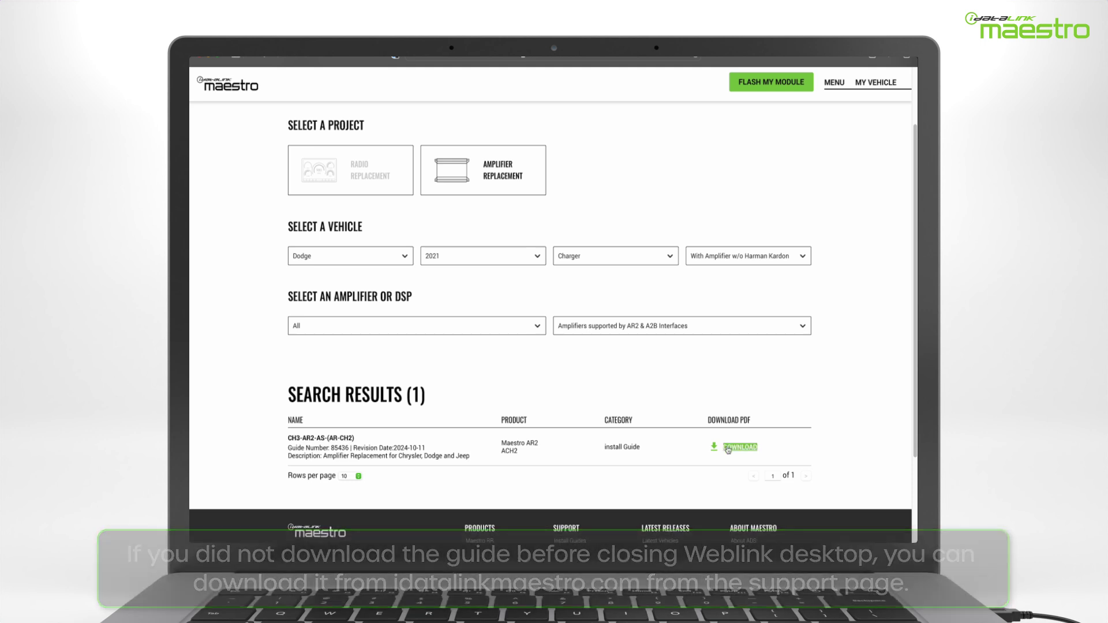
{"action": "left_click", "coordinate": [727, 449]}
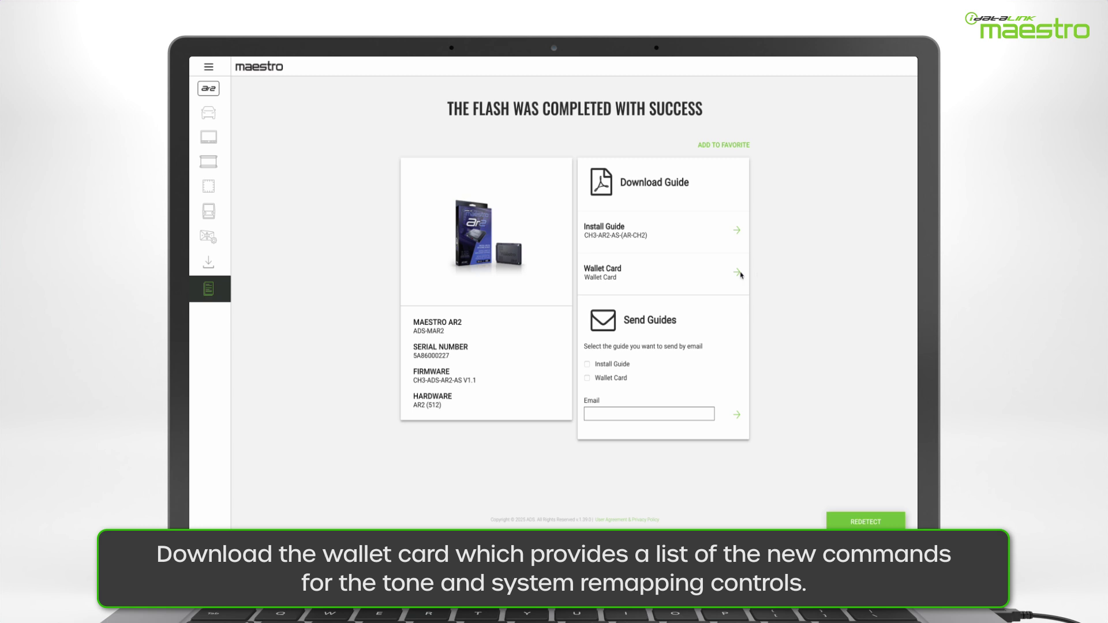
Switch back to Weblink Desktop and download the wallet card for the flashed Maestro AR2
{"action": "left_click", "coordinate": [739, 274]}
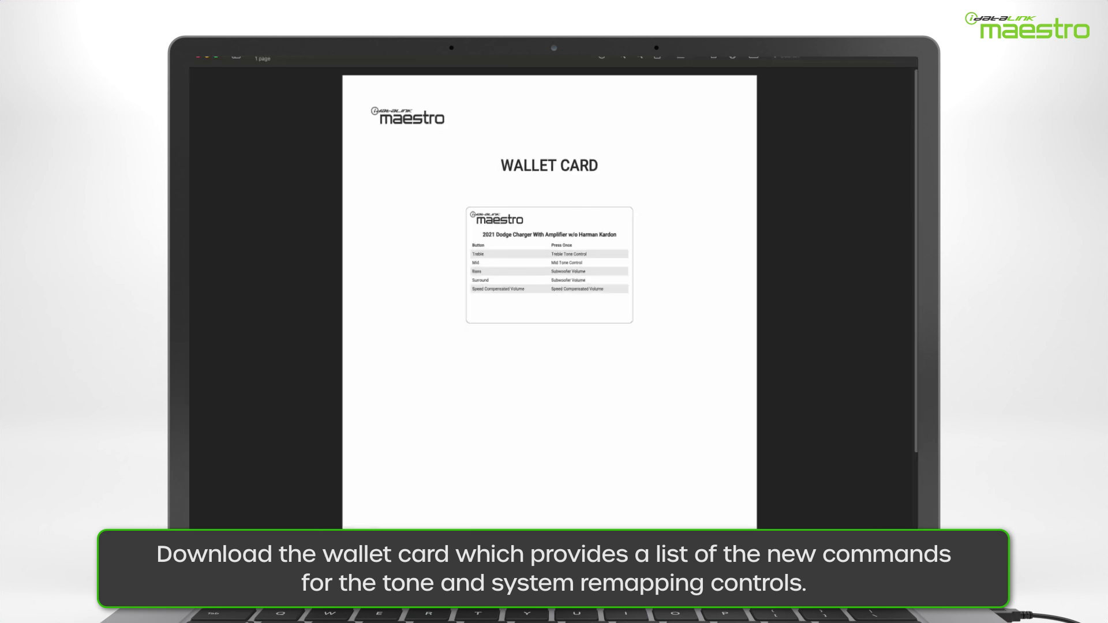